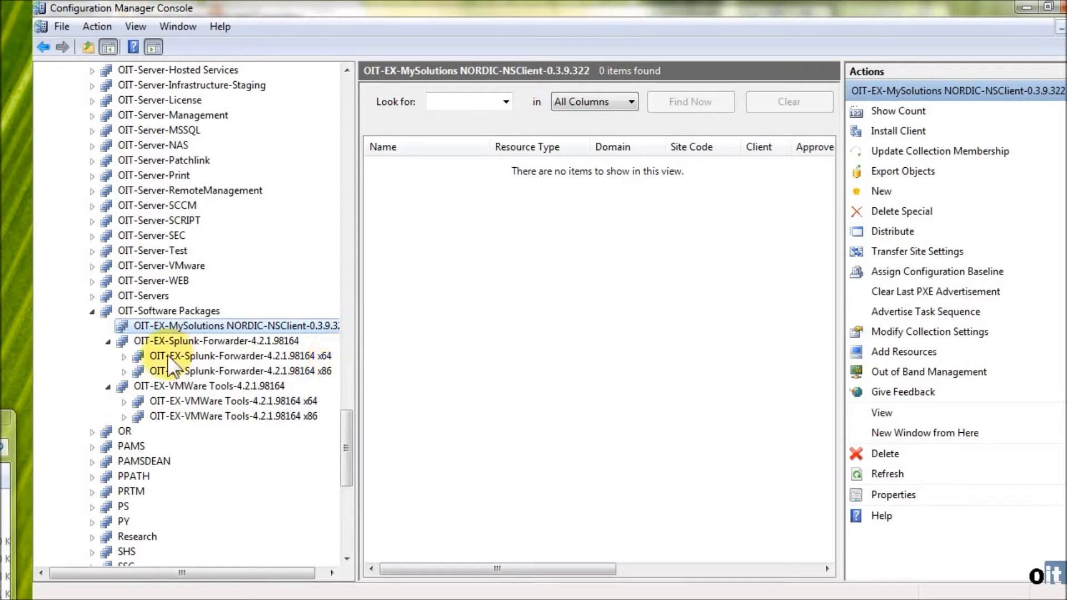
Collapse the Splunk Forwarder and VMWare Tools collections and right-click the NSClient collection.
{"action": "left_click", "coordinate": [107, 341]}
{"action": "left_click", "coordinate": [108, 356]}
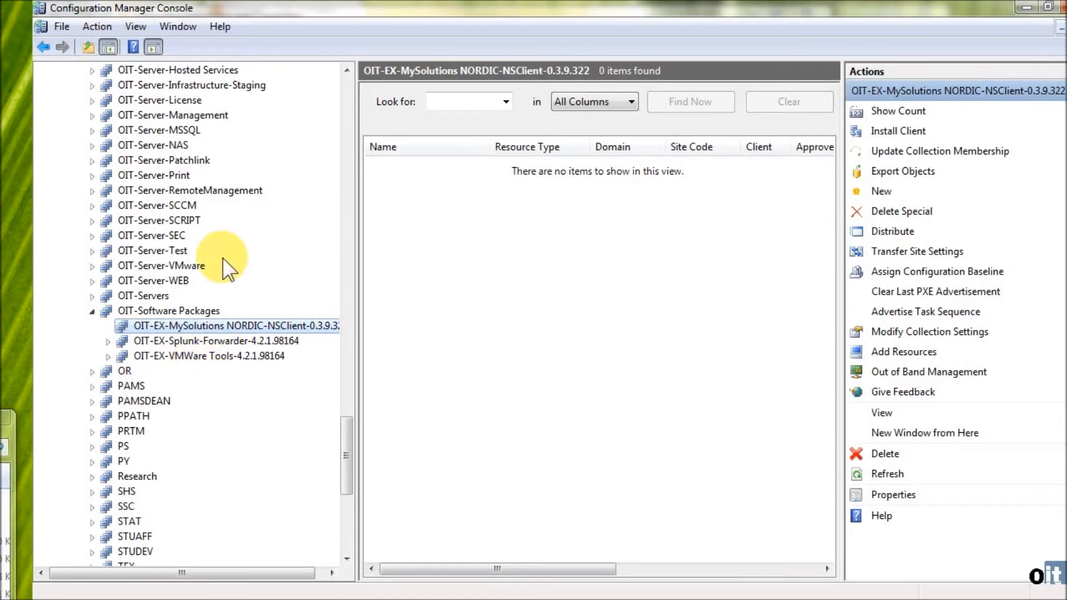
{"action": "right_click", "coordinate": [189, 333]}
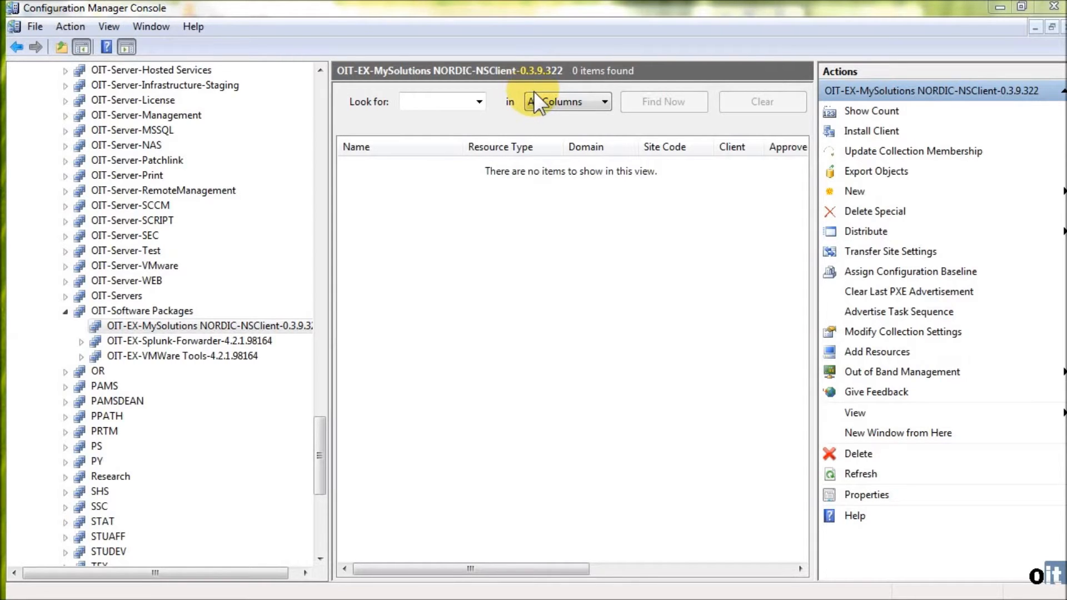
Start a new collection under the NSClient collection, initially named '64 bitcomputers'.
{"action": "right_click", "coordinate": [150, 322]}
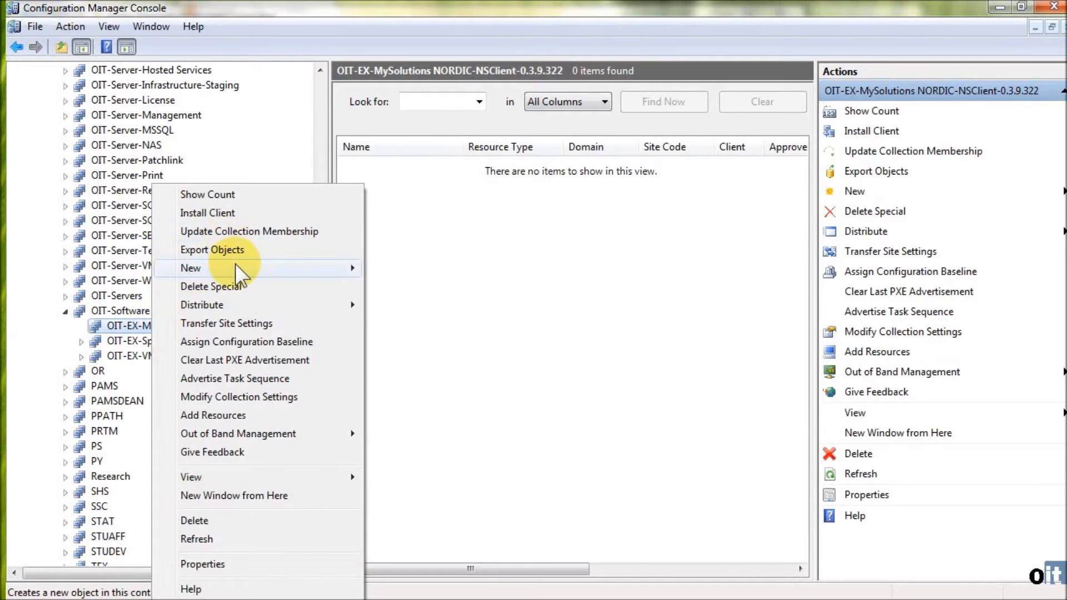
{"action": "mouse_move", "coordinate": [235, 264]}
{"action": "left_click", "coordinate": [409, 266]}
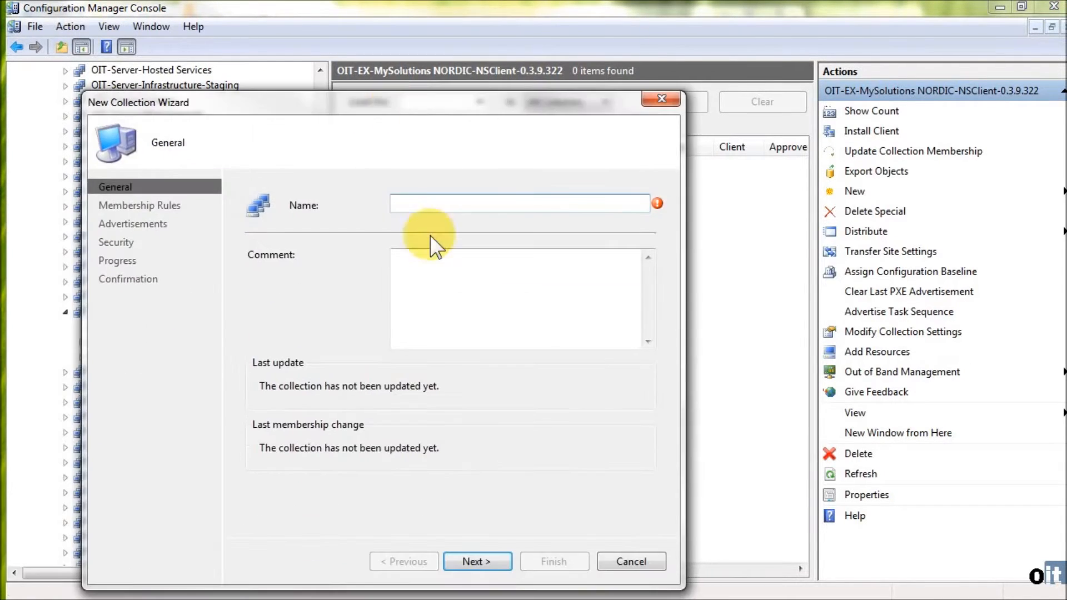
{"action": "type", "text": "64"}
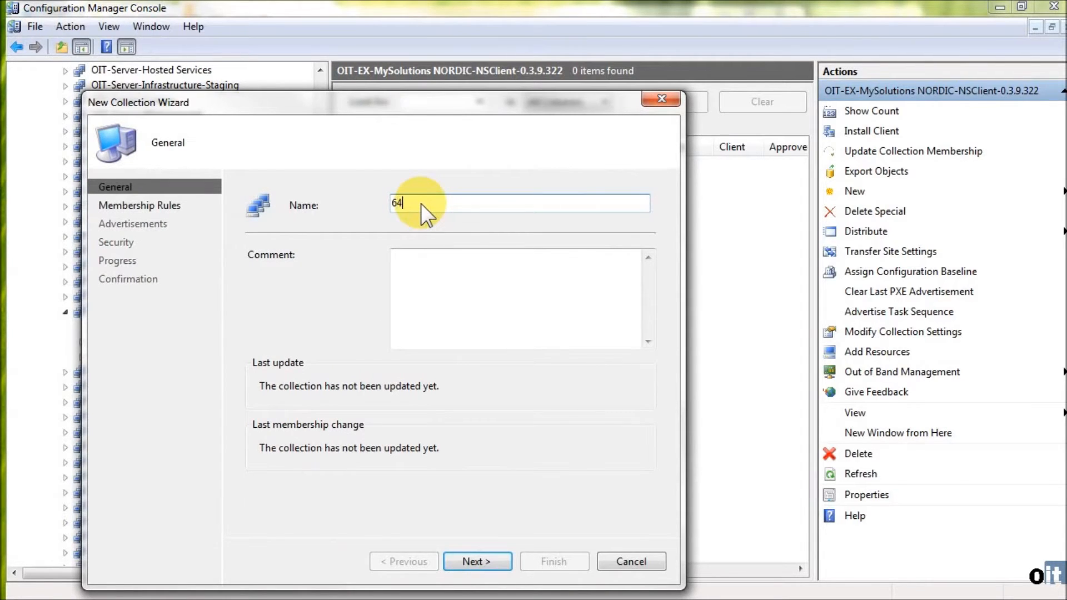
{"action": "type", "text": " bitcomputers"}
{"action": "left_click", "coordinate": [431, 258]}
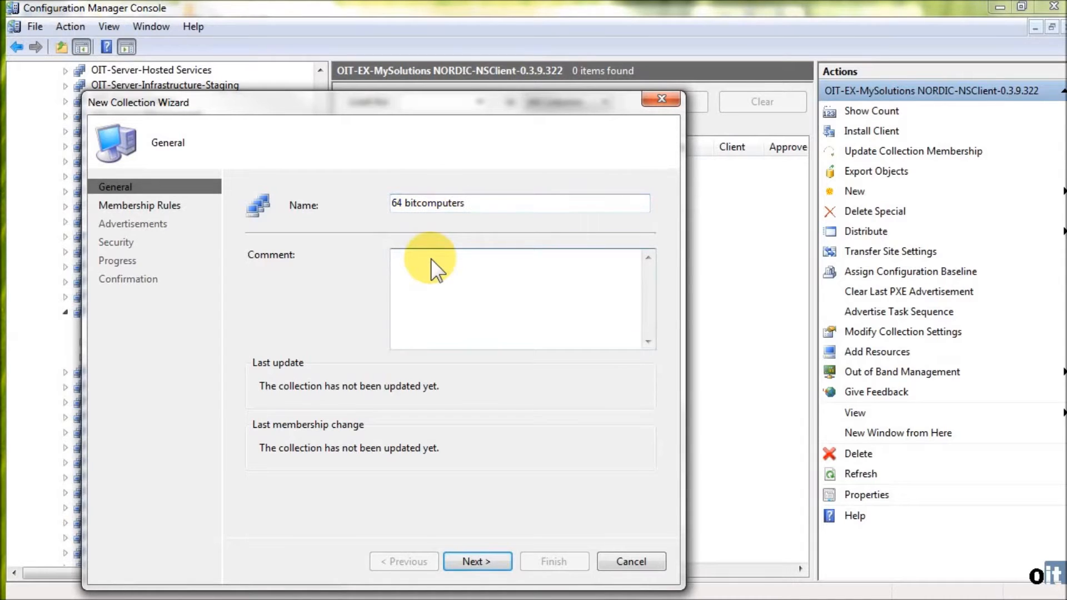
{"action": "left_click_drag", "start_coordinate": [339, 102], "coordinate": [400, 72]}
Rename it OIT-EX-MySolutions NORDIC-NSClient-0.3.9.322 x64 and comment with the author's username and 7/13/2011.
{"action": "left_click_drag", "start_coordinate": [535, 171], "coordinate": [368, 158]}
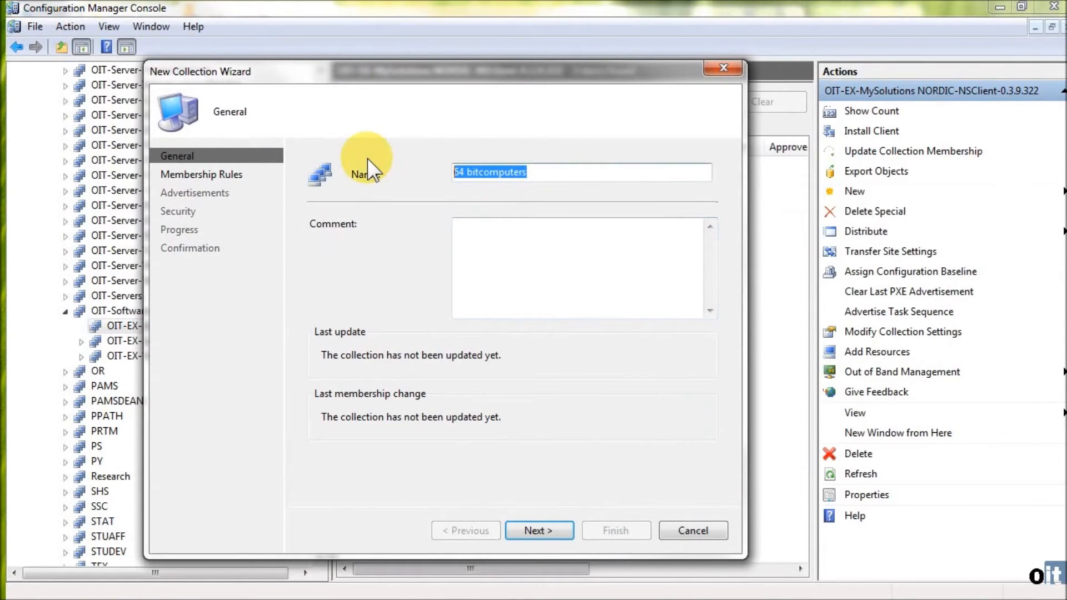
{"action": "type", "text": "OIT-EX-MySolutions NORDIC-NSClient++-0.3.9.322"}
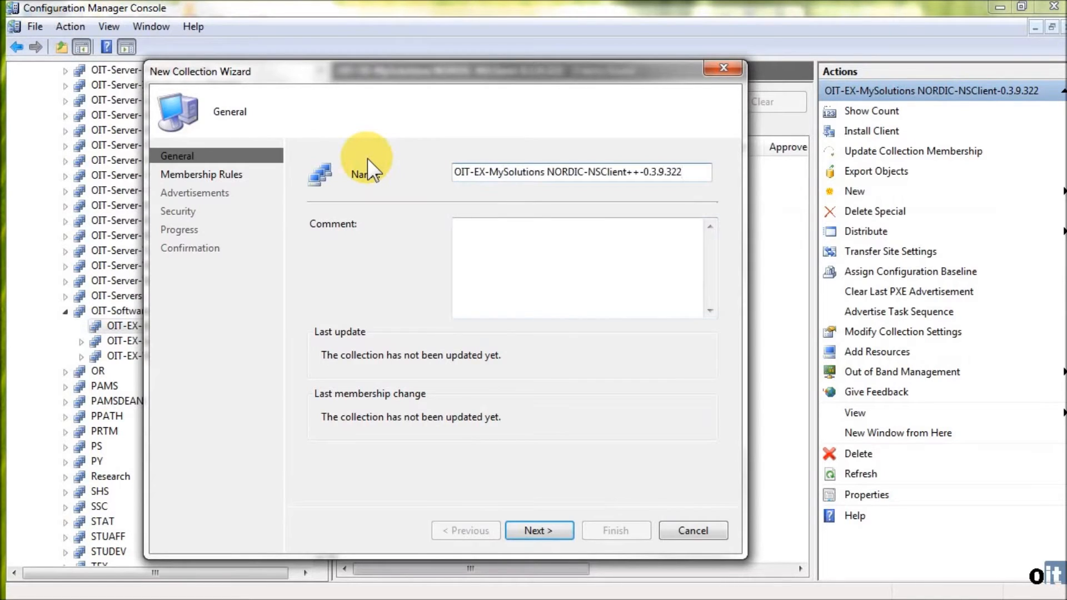
{"action": "key", "text": "Left"}
{"action": "key", "text": "Left"}
{"action": "key", "text": "Left"}
{"action": "key", "text": "Left"}
{"action": "key", "text": "Left"}
{"action": "key", "text": "Left"}
{"action": "key", "text": "Left"}
{"action": "key", "text": "Left"}
{"action": "key", "text": "Left"}
{"action": "key", "text": "Left"}
{"action": "key", "text": "BackSpace"}
{"action": "key", "text": "BackSpace"}
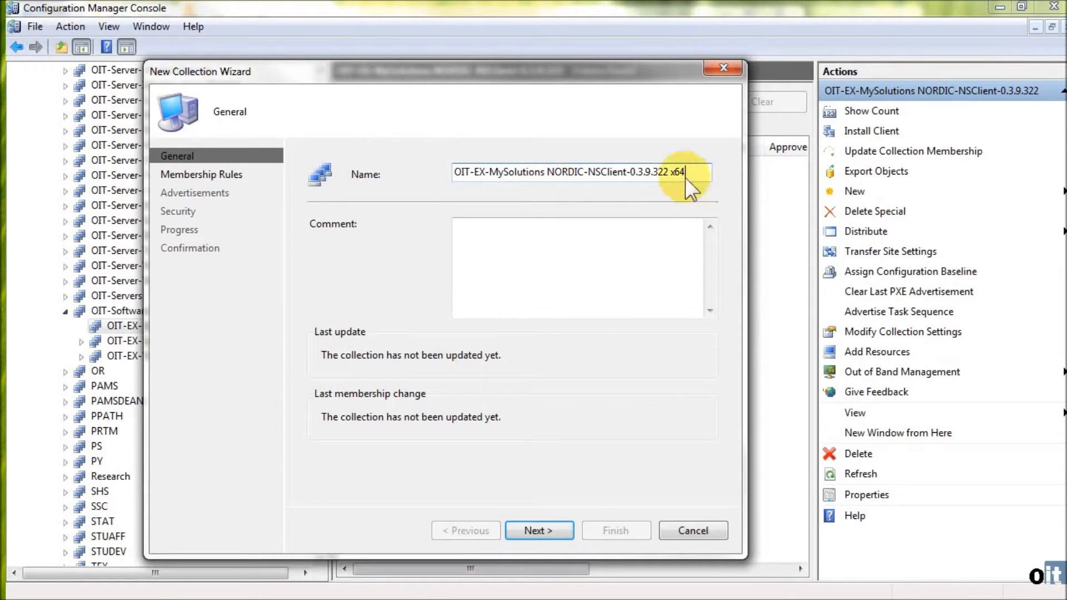
{"action": "left_click", "coordinate": [517, 281]}
{"action": "type", "text": "jaklein "}
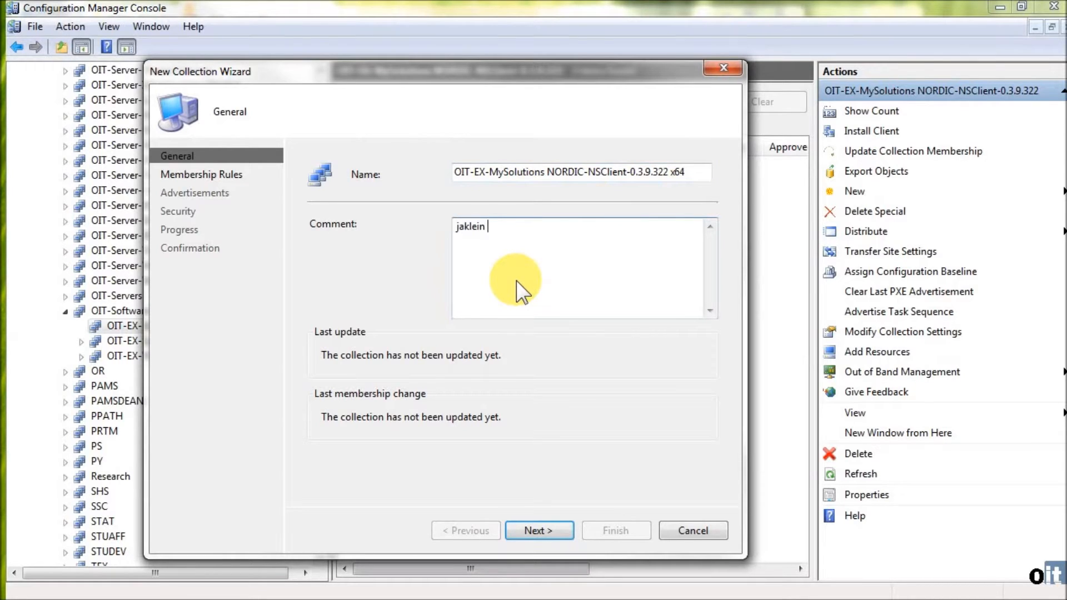
{"action": "type", "text": "7/13/2011"}
Add a query rule with a new criterion testing the Computer System.System Type attribute.
{"action": "left_click", "coordinate": [534, 525]}
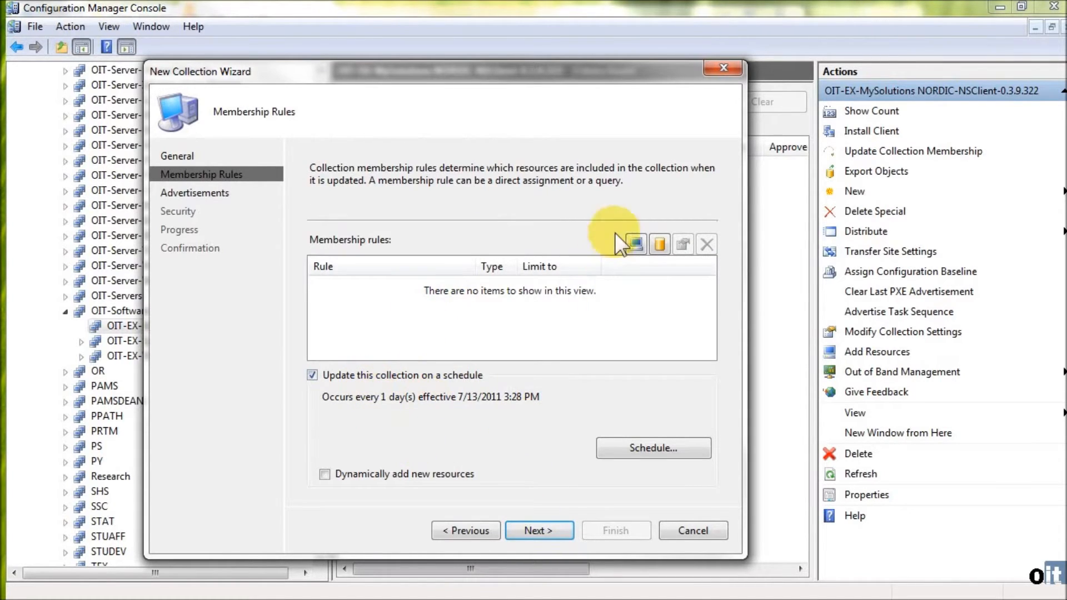
{"action": "left_click", "coordinate": [660, 245]}
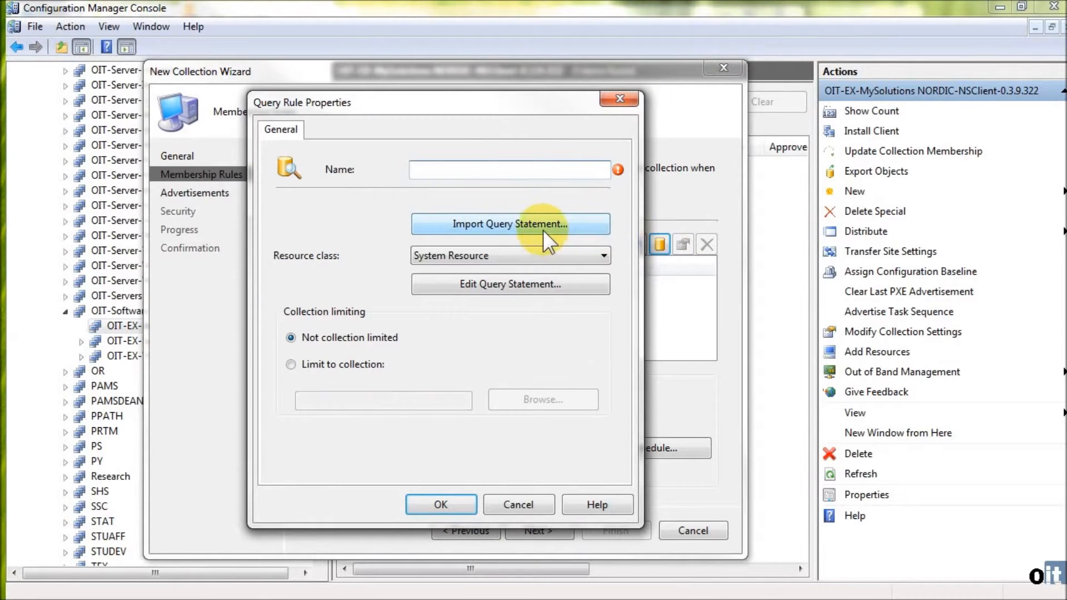
{"action": "left_click", "coordinate": [524, 283]}
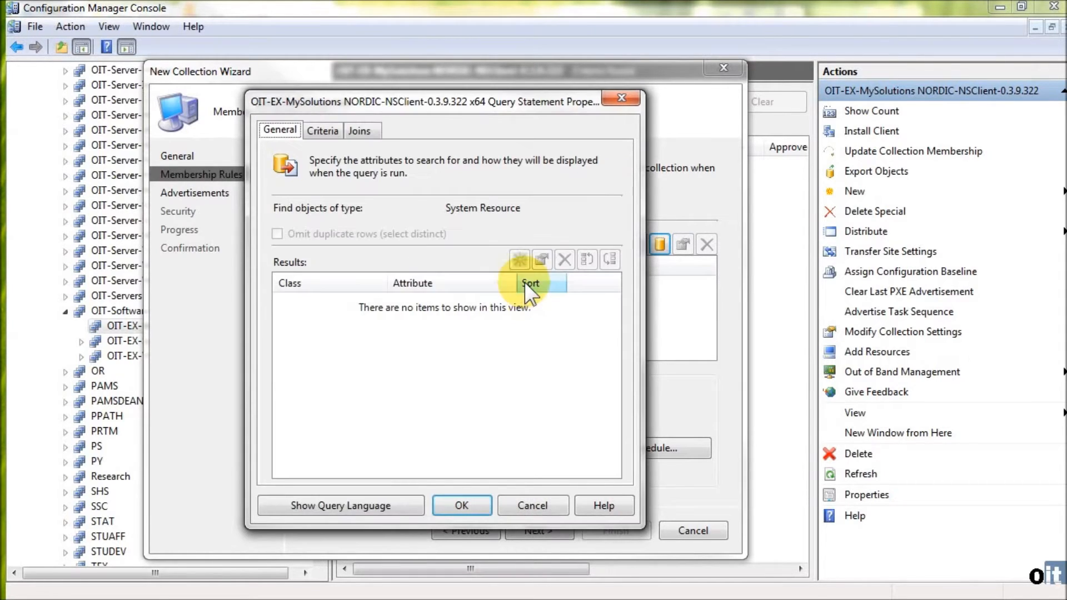
{"action": "left_click", "coordinate": [328, 130]}
{"action": "left_click", "coordinate": [476, 213]}
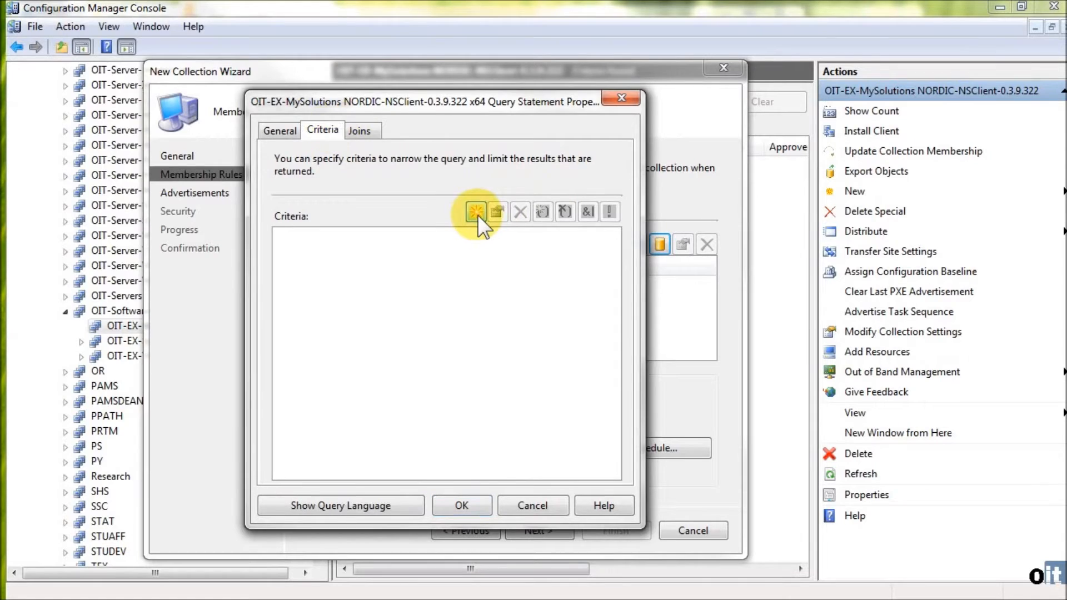
{"action": "left_click", "coordinate": [359, 203]}
{"action": "left_click", "coordinate": [651, 250]}
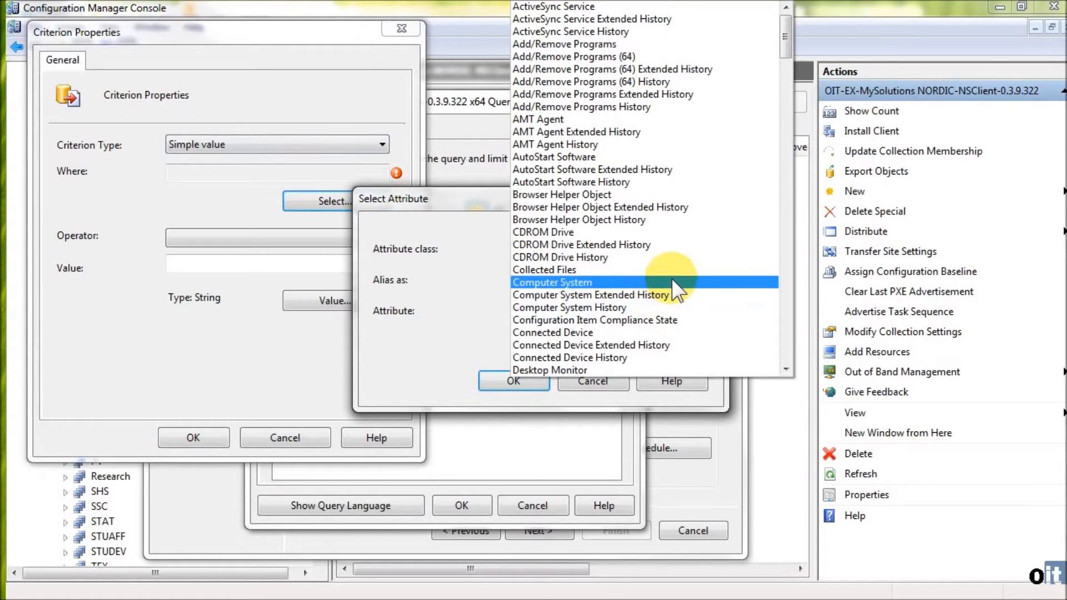
{"action": "left_click", "coordinate": [676, 283]}
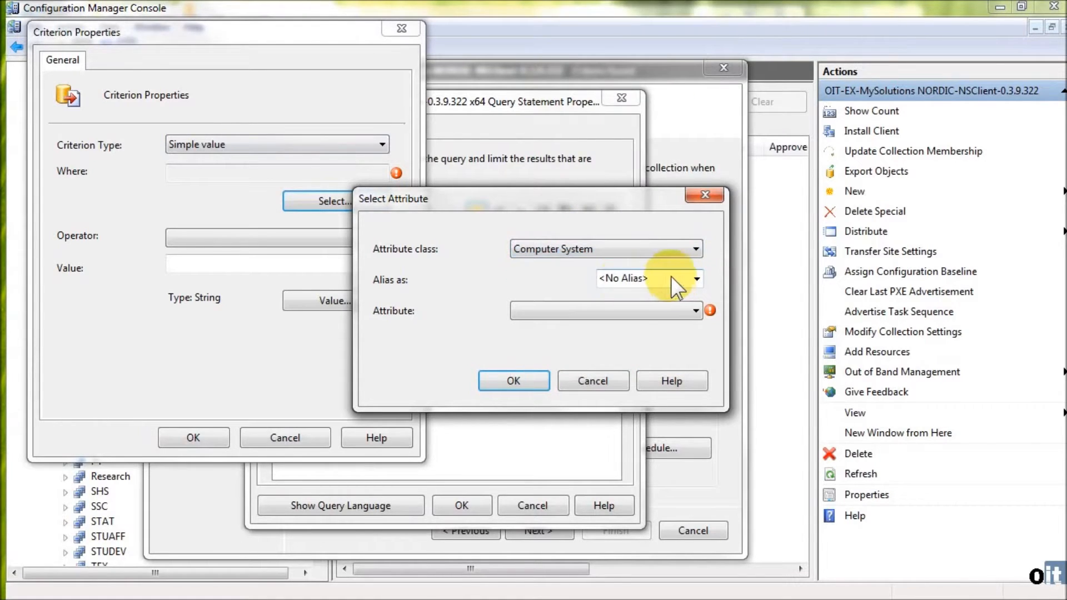
{"action": "left_click", "coordinate": [641, 315]}
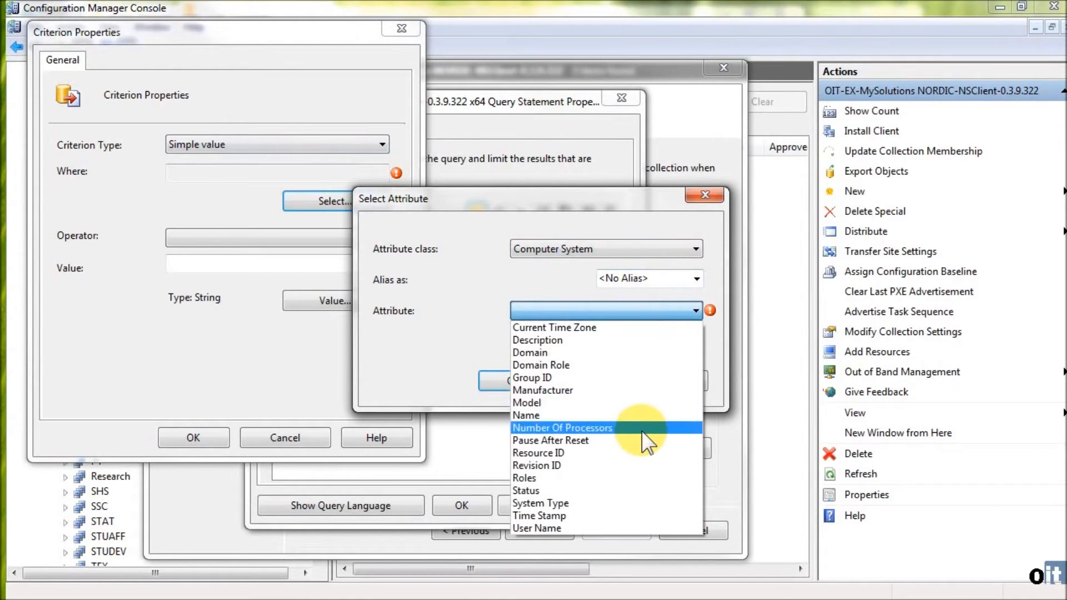
{"action": "left_click", "coordinate": [603, 502]}
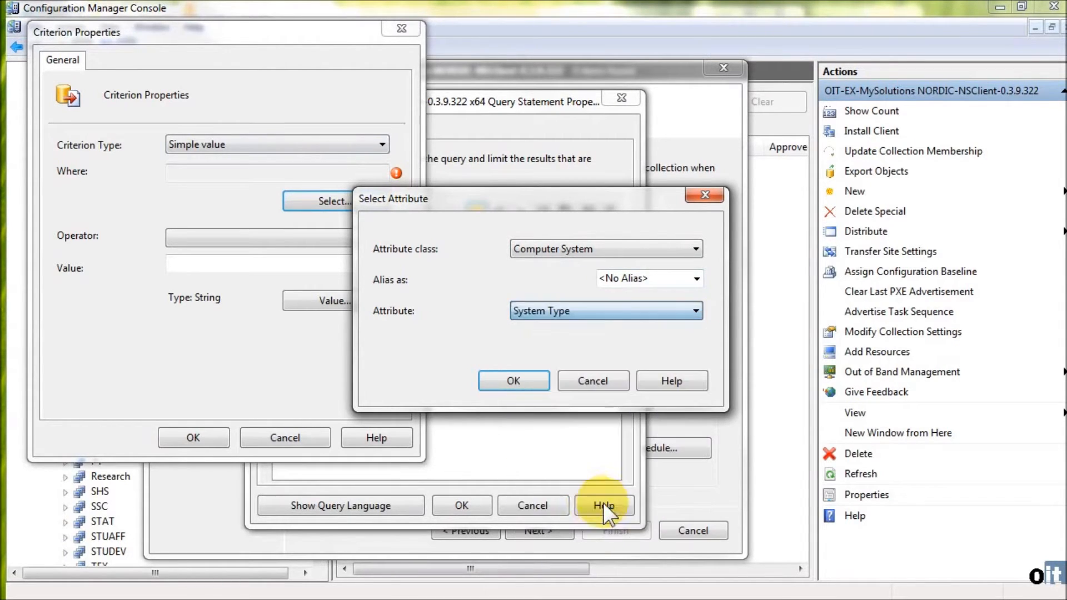
{"action": "left_click", "coordinate": [528, 381]}
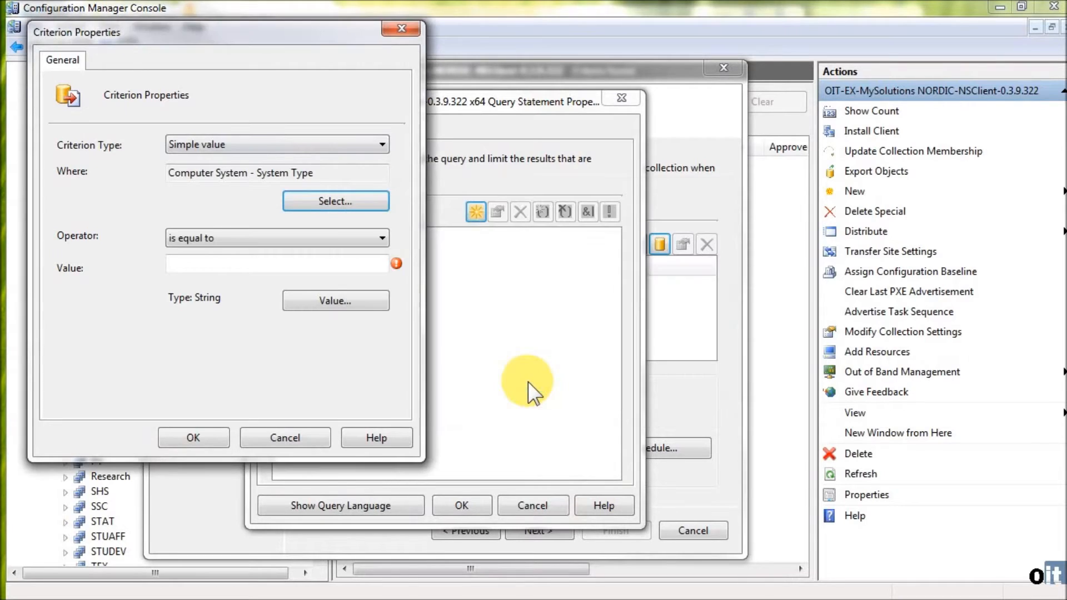
Set the criterion value to x64-based PC and confirm the criterion and query statement.
{"action": "left_click", "coordinate": [359, 305]}
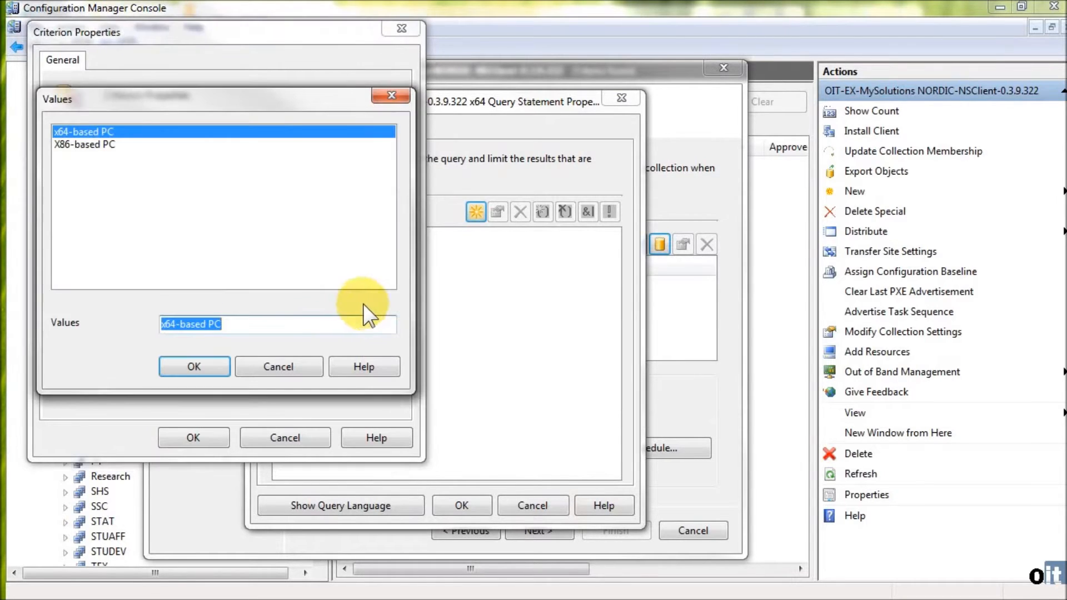
{"action": "left_click", "coordinate": [91, 145]}
{"action": "left_click", "coordinate": [102, 132]}
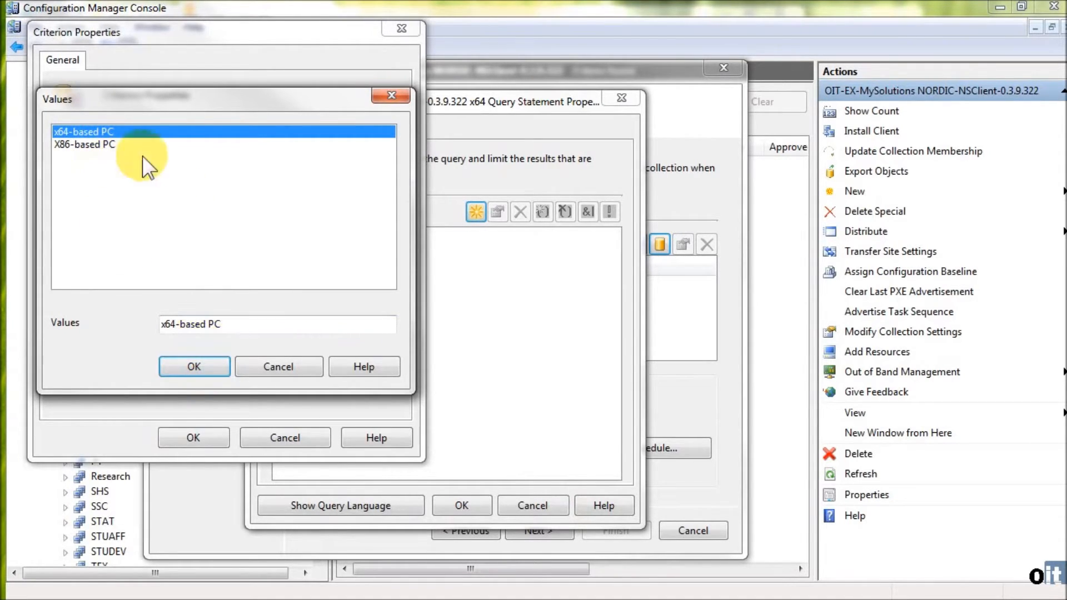
{"action": "left_click", "coordinate": [194, 366]}
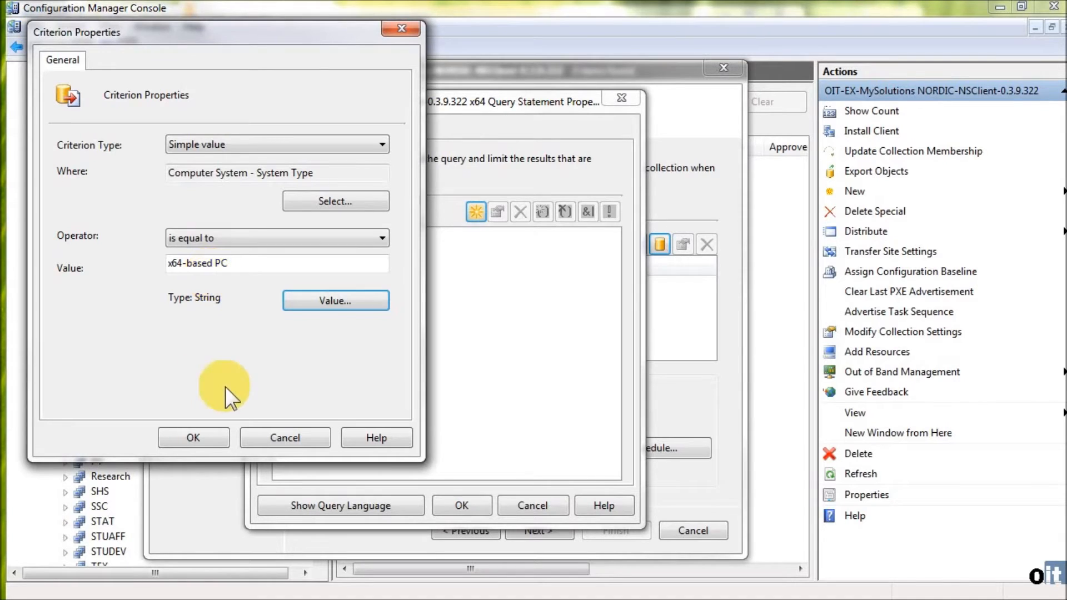
{"action": "left_click", "coordinate": [206, 432]}
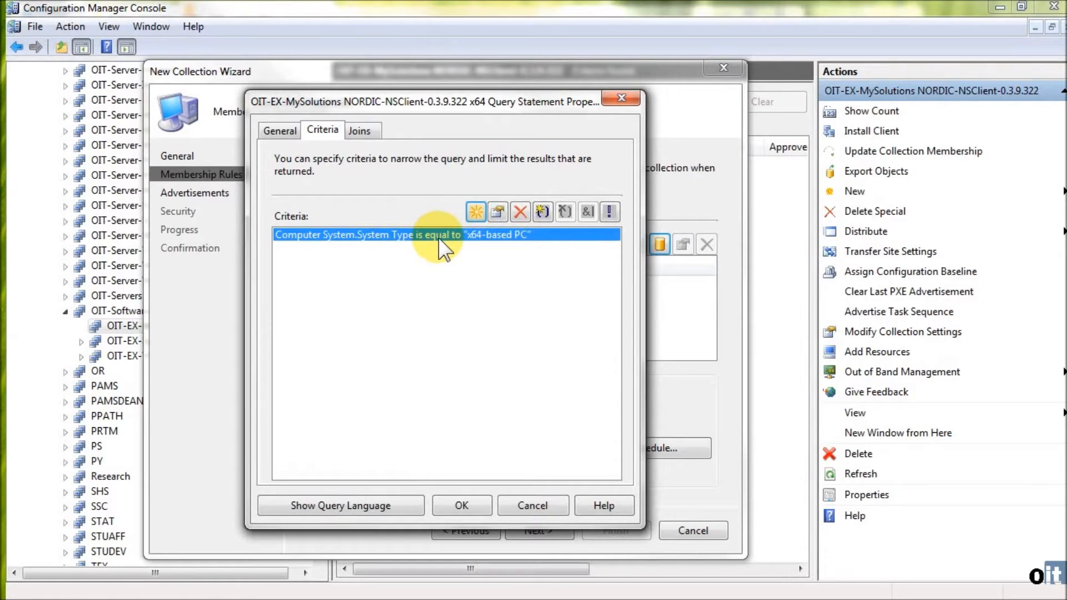
{"action": "left_click", "coordinate": [463, 505]}
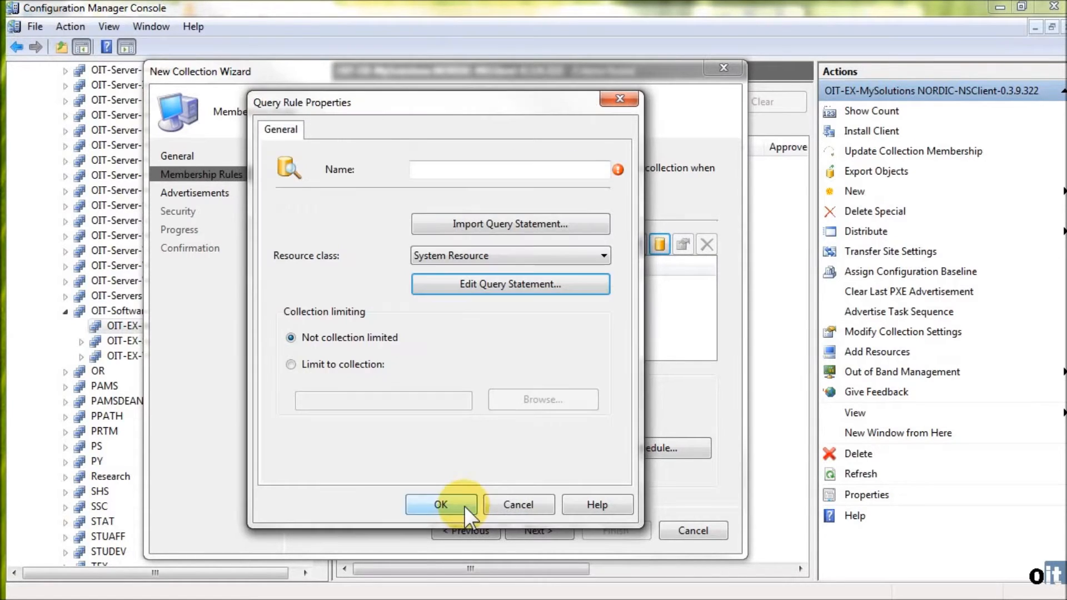
Name the query rule '64 bit computers only' and choose to limit it to a collection.
{"action": "left_click", "coordinate": [431, 169]}
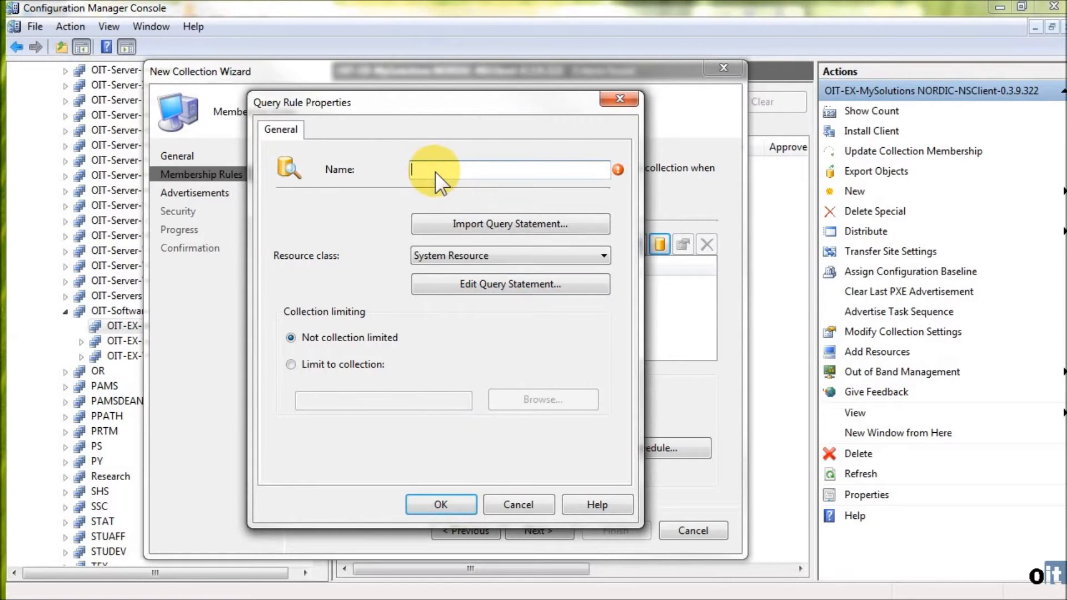
{"action": "type", "text": "64 bit computers only"}
{"action": "left_click", "coordinate": [320, 362]}
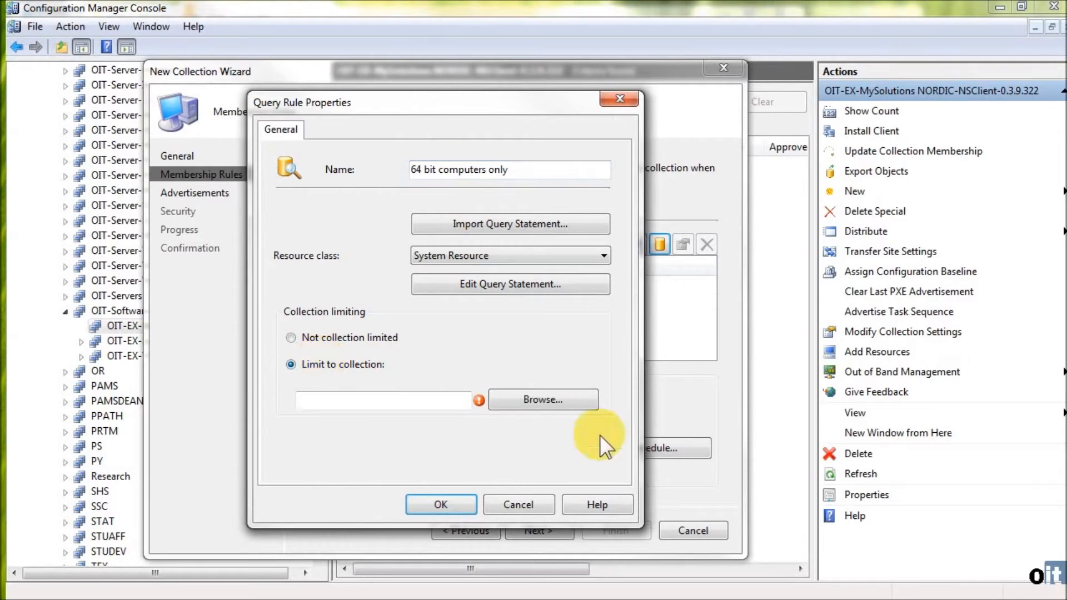
{"action": "left_click", "coordinate": [538, 399]}
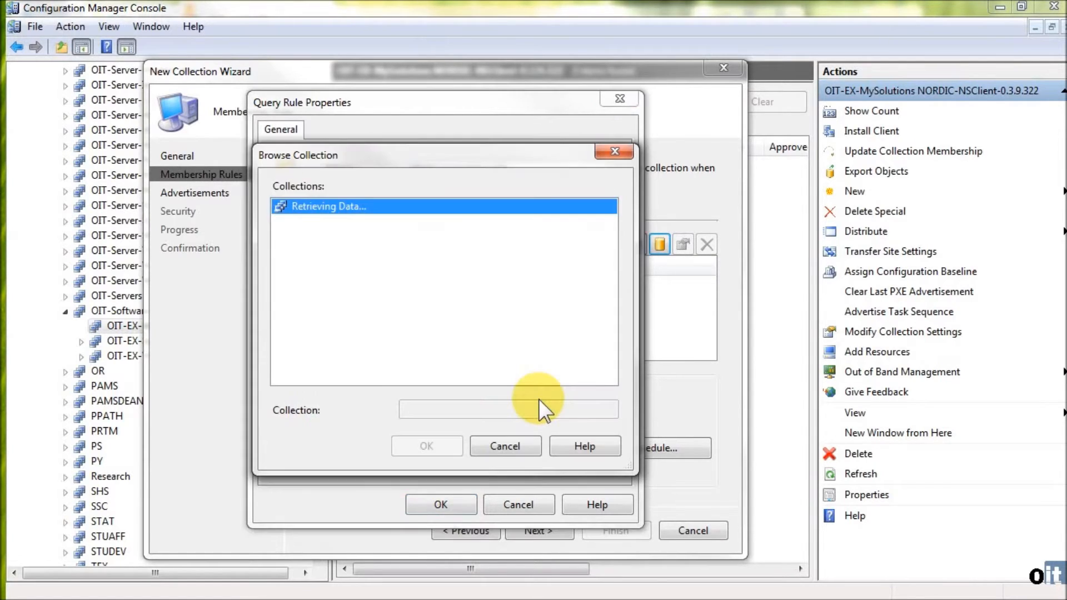
Limit it to OIT-EX-MySolutions NORDIC-NSClient-0.3.9.322 under OIT-Software Packages and save the rule.
{"action": "scroll", "coordinate": [397, 317], "scroll_direction": "down", "scroll_amount": 12}
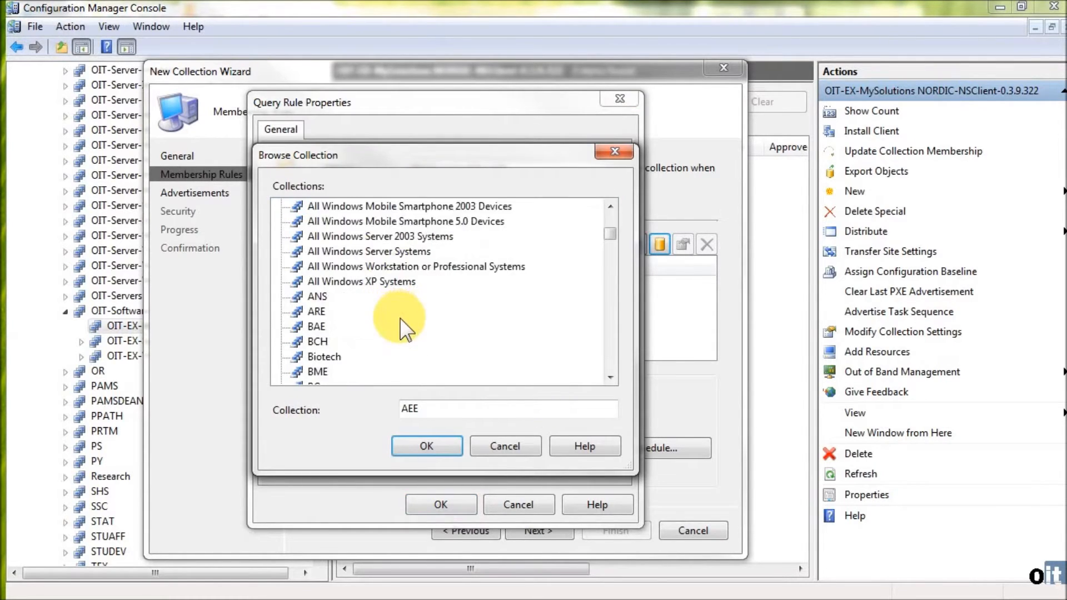
{"action": "scroll", "coordinate": [404, 334], "scroll_direction": "down", "scroll_amount": 20}
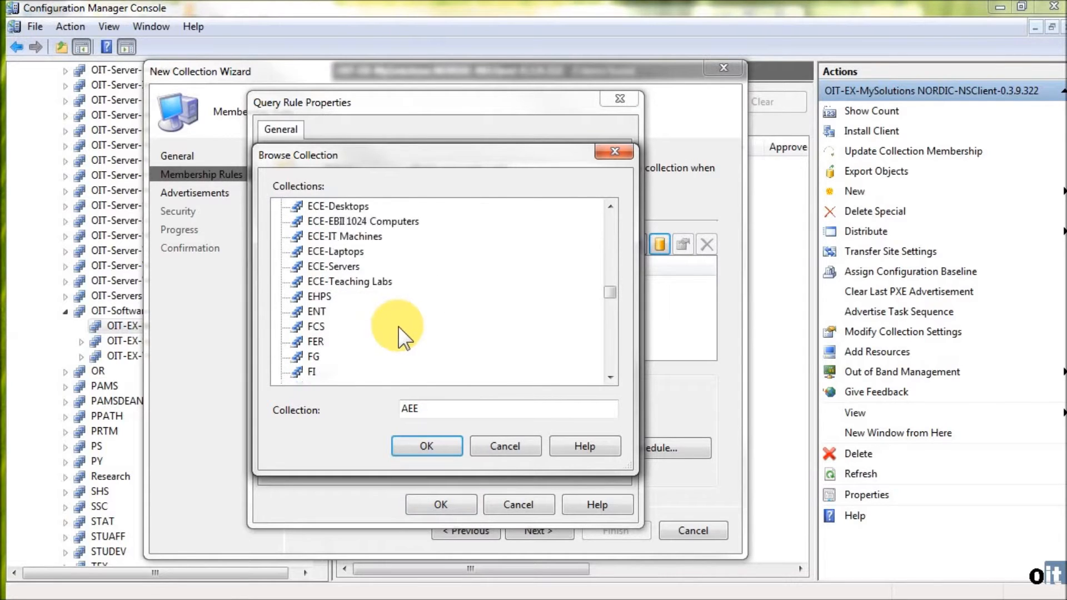
{"action": "scroll", "coordinate": [404, 337], "scroll_direction": "down", "scroll_amount": 20}
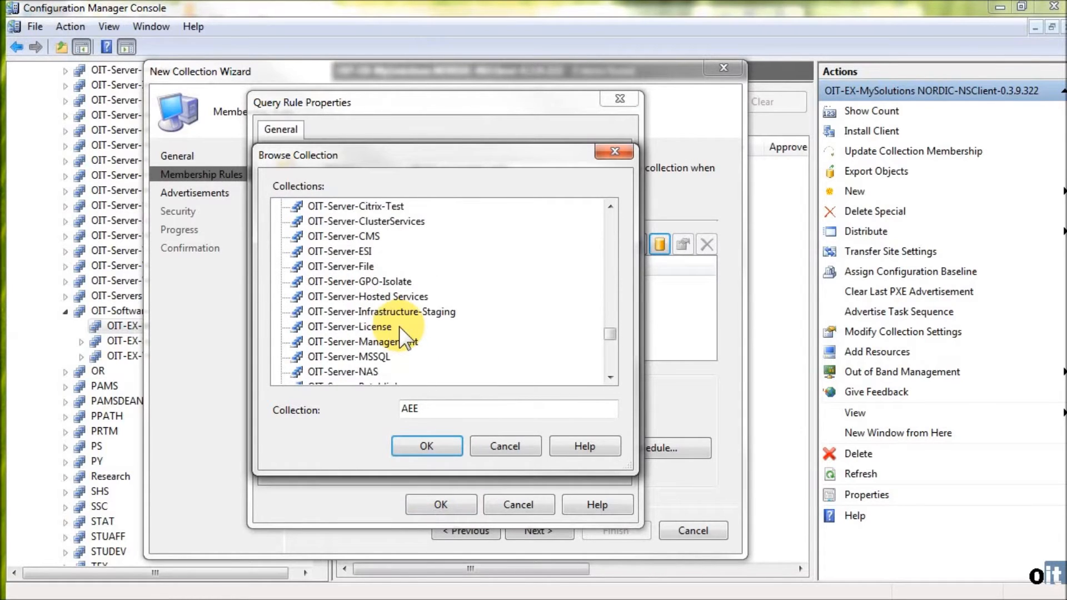
{"action": "left_click", "coordinate": [281, 357]}
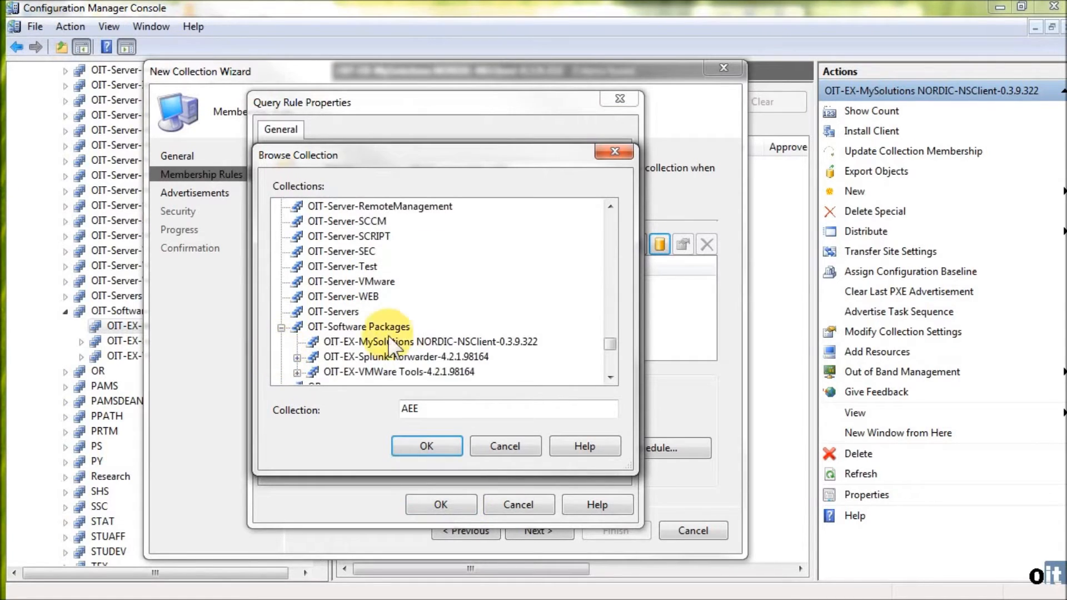
{"action": "scroll", "coordinate": [411, 331], "scroll_direction": "down", "scroll_amount": 2}
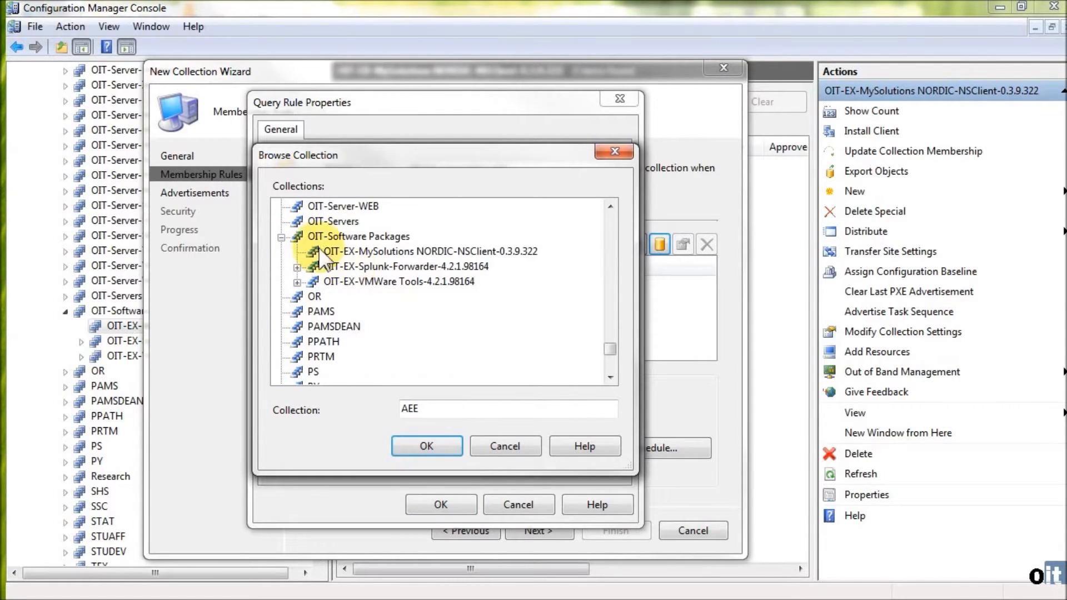
{"action": "left_click", "coordinate": [360, 251]}
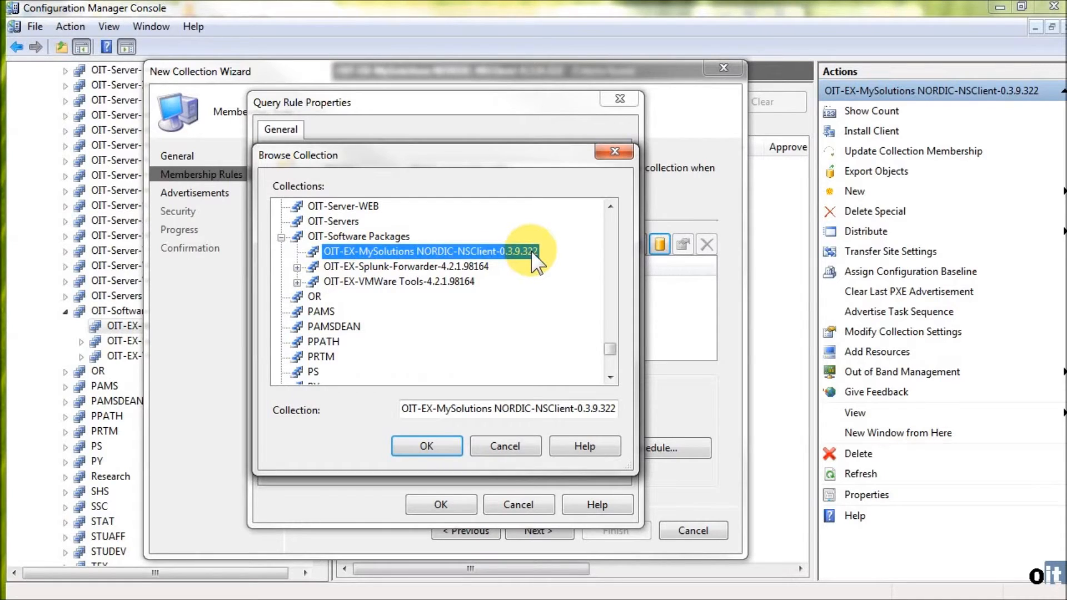
{"action": "left_click", "coordinate": [427, 446]}
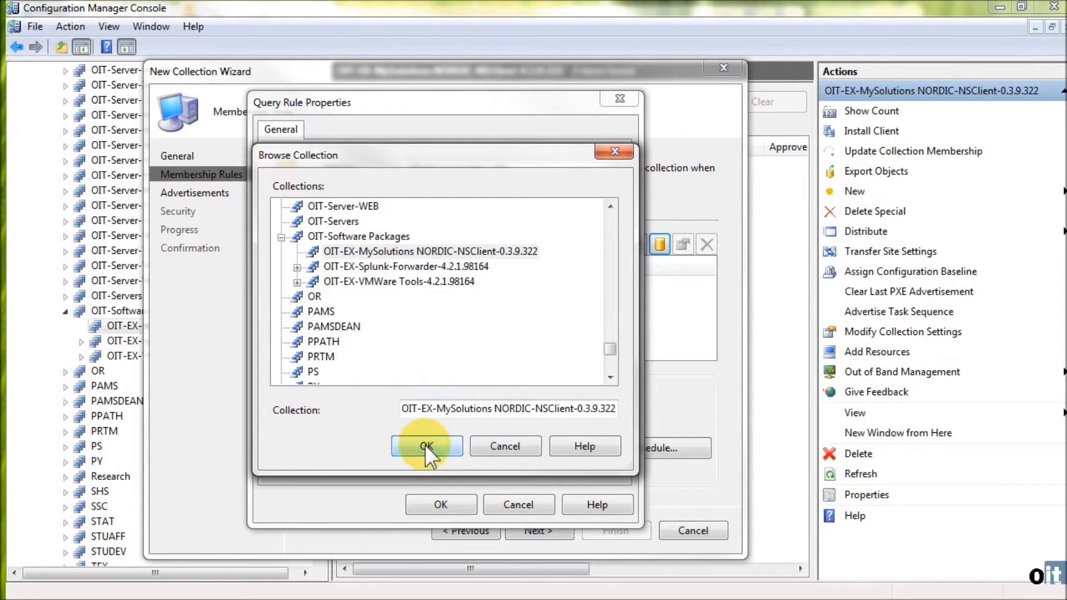
{"action": "left_click", "coordinate": [425, 444]}
{"action": "left_click", "coordinate": [415, 504]}
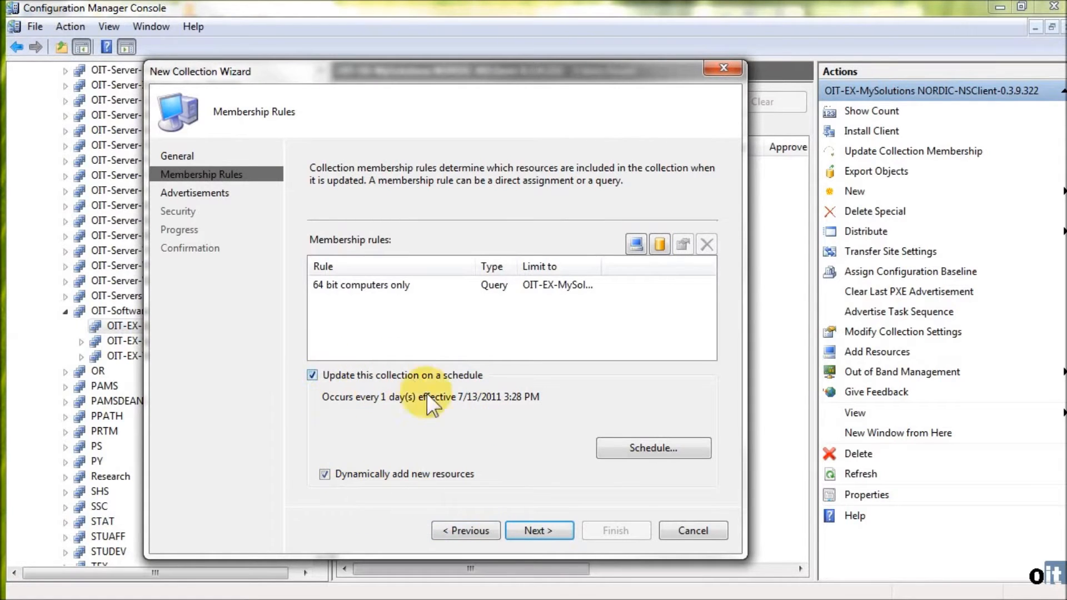
Skip advertisements and add a security instance right for the OIT-OU Admins group.
{"action": "left_click", "coordinate": [542, 530]}
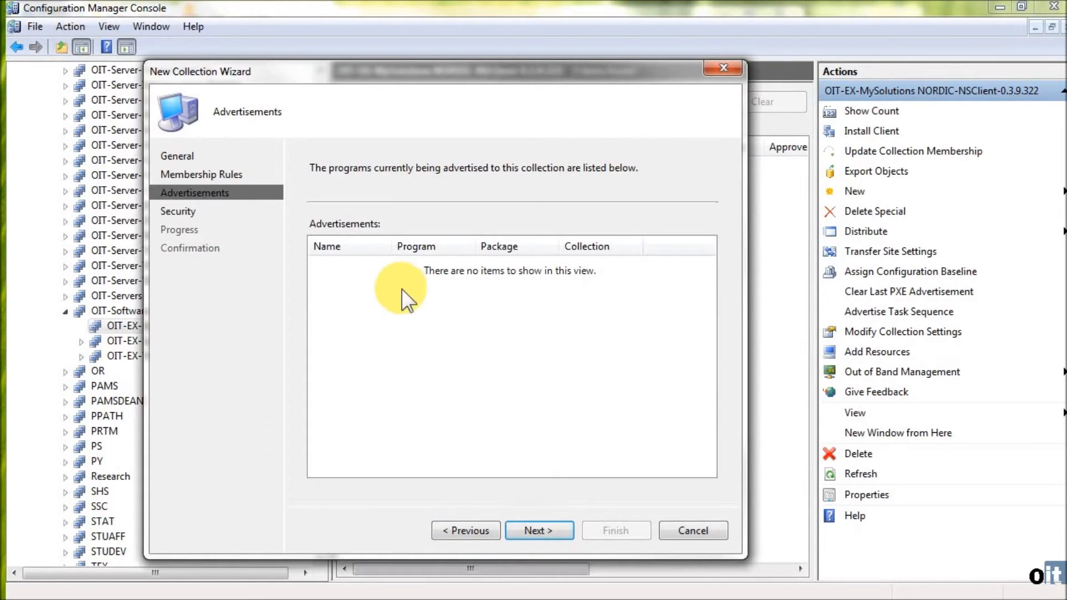
{"action": "left_click", "coordinate": [541, 530]}
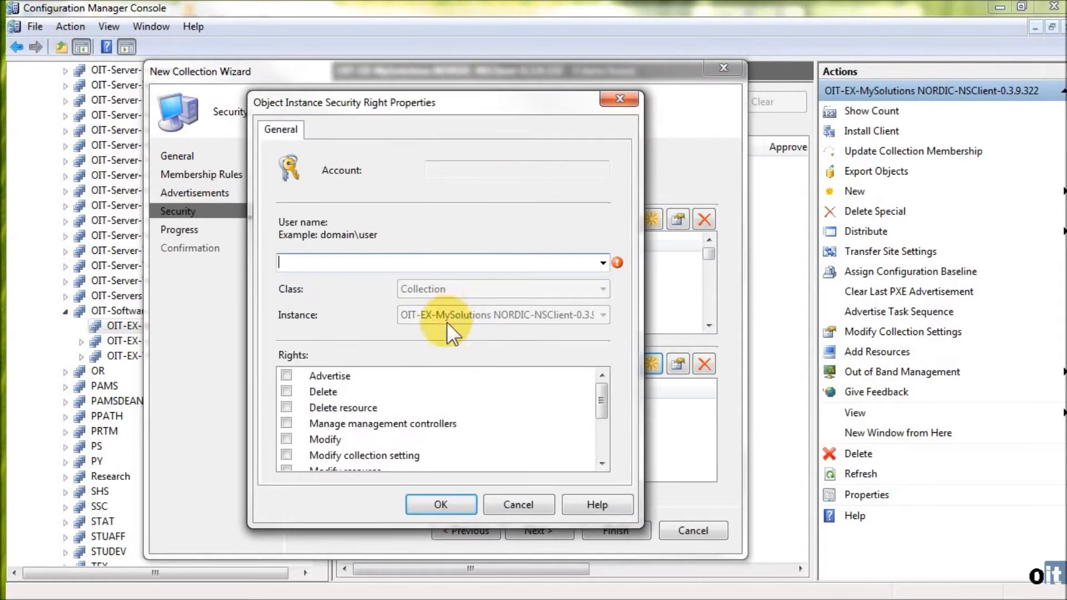
{"action": "left_click", "coordinate": [603, 262]}
{"action": "left_click", "coordinate": [488, 205]}
{"action": "left_click", "coordinate": [355, 265]}
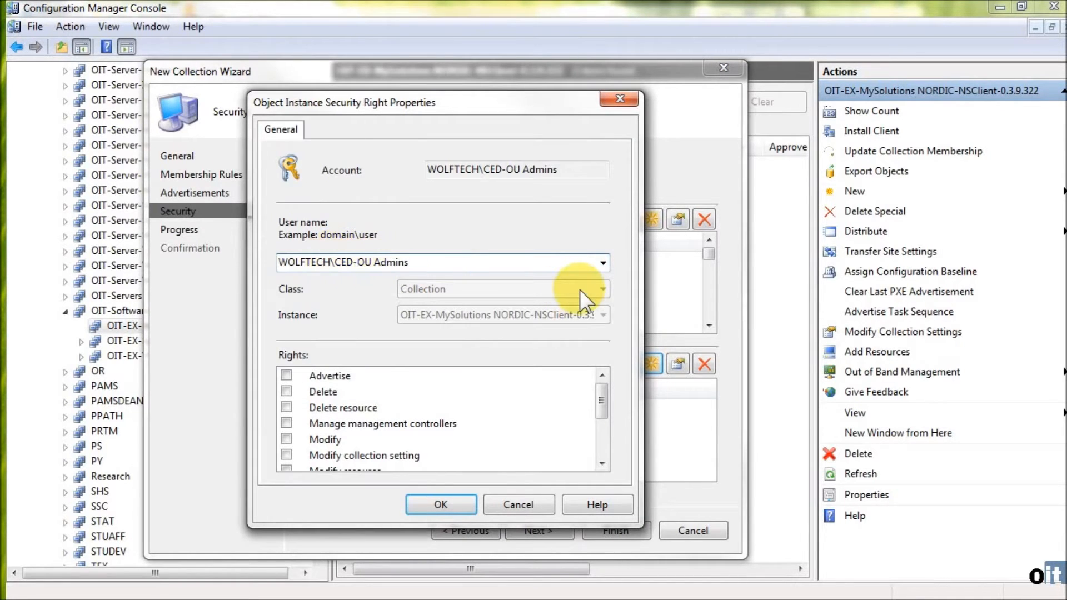
{"action": "key", "text": "BackSpace"}
{"action": "key", "text": "BackSpace"}
{"action": "key", "text": "BackSpace"}
{"action": "type", "text": "OIT"}
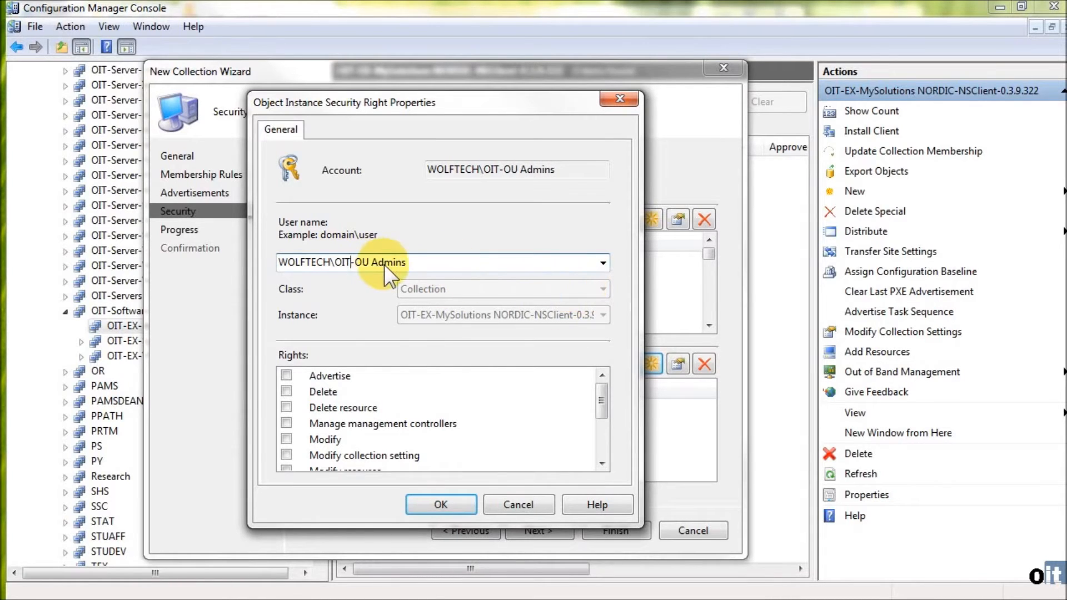
Grant OIT-OU Admins all instance rights, from Advertise through Use remote tools, and confirm.
{"action": "left_click", "coordinate": [286, 375]}
{"action": "left_click", "coordinate": [286, 391]}
{"action": "left_click", "coordinate": [286, 408]}
{"action": "left_click", "coordinate": [286, 422]}
{"action": "left_click", "coordinate": [286, 455]}
{"action": "scroll", "coordinate": [300, 445], "scroll_direction": "down", "scroll_amount": 2}
{"action": "left_click", "coordinate": [286, 391]}
{"action": "left_click", "coordinate": [286, 407]}
{"action": "left_click", "coordinate": [286, 423]}
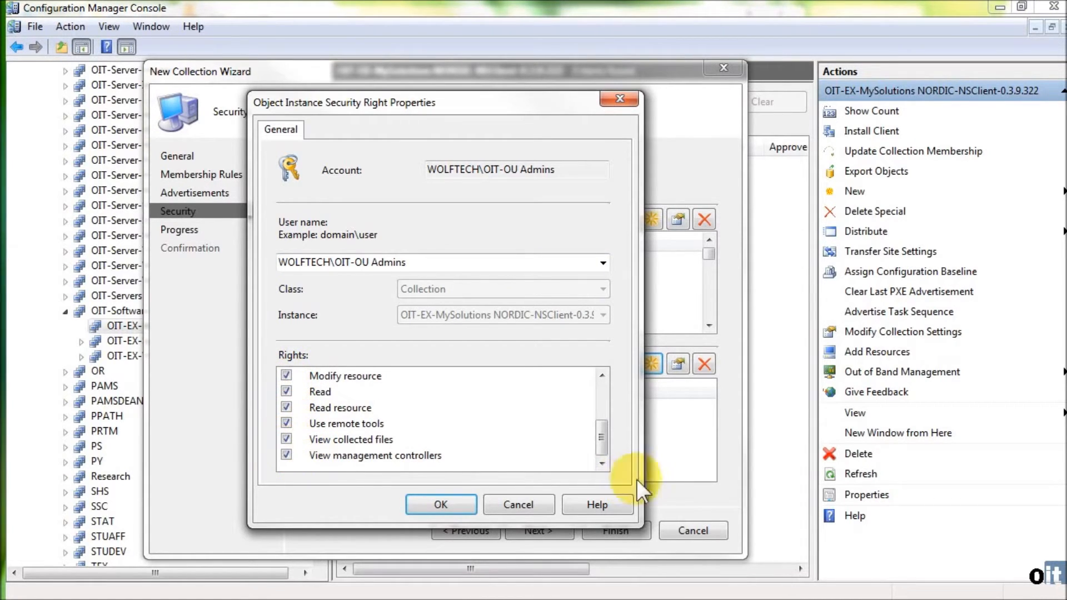
{"action": "left_click_drag", "start_coordinate": [600, 458], "coordinate": [598, 406]}
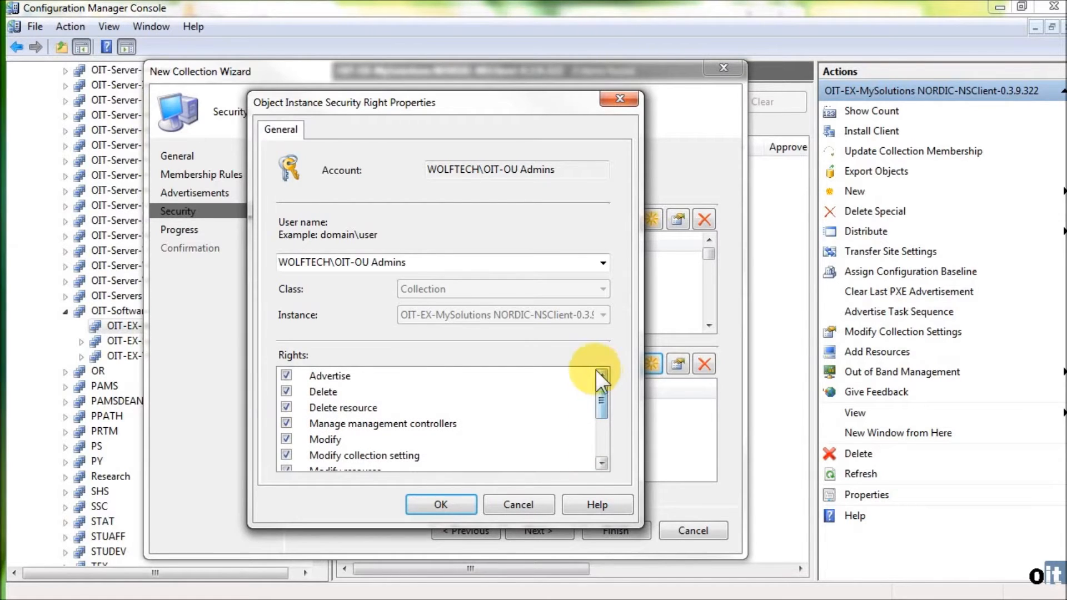
{"action": "left_click", "coordinate": [445, 499]}
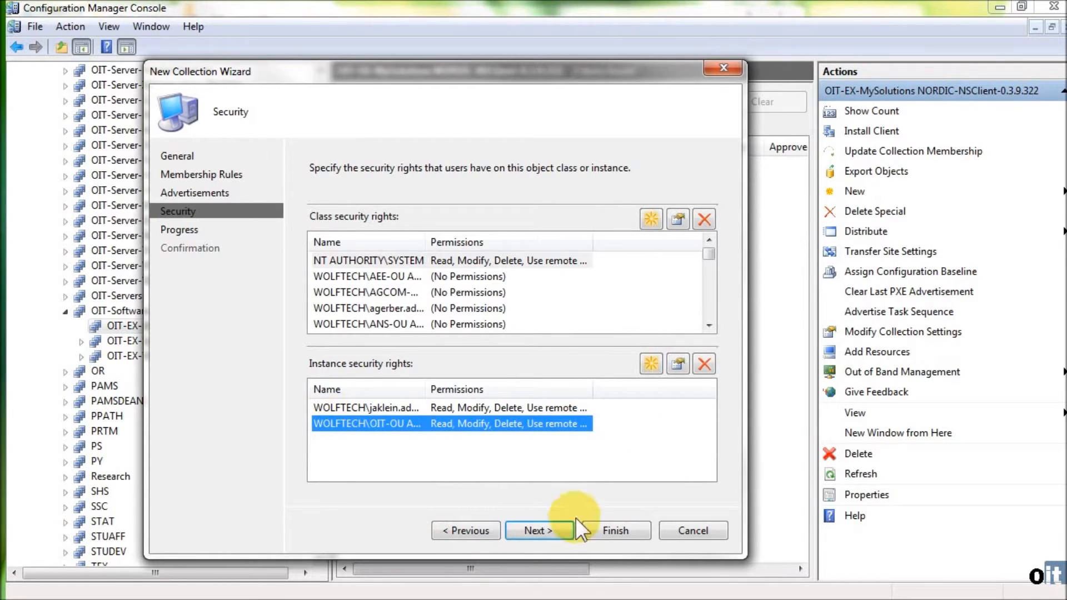
Finish and close the collection wizard, then expand the NSClient collection to show its x64 subcollection.
{"action": "left_click", "coordinate": [566, 529]}
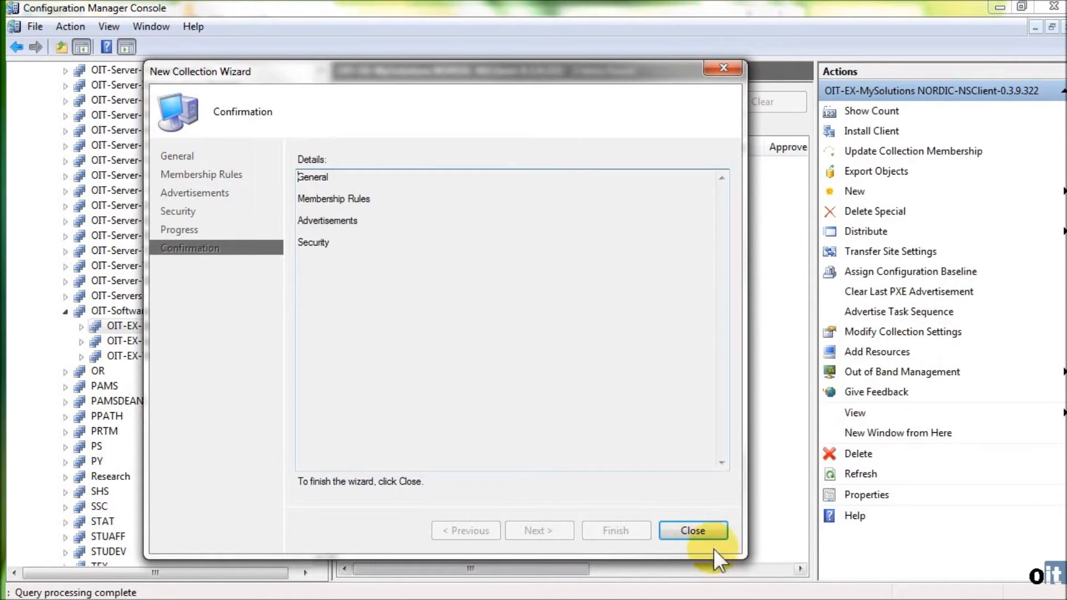
{"action": "left_click", "coordinate": [700, 525]}
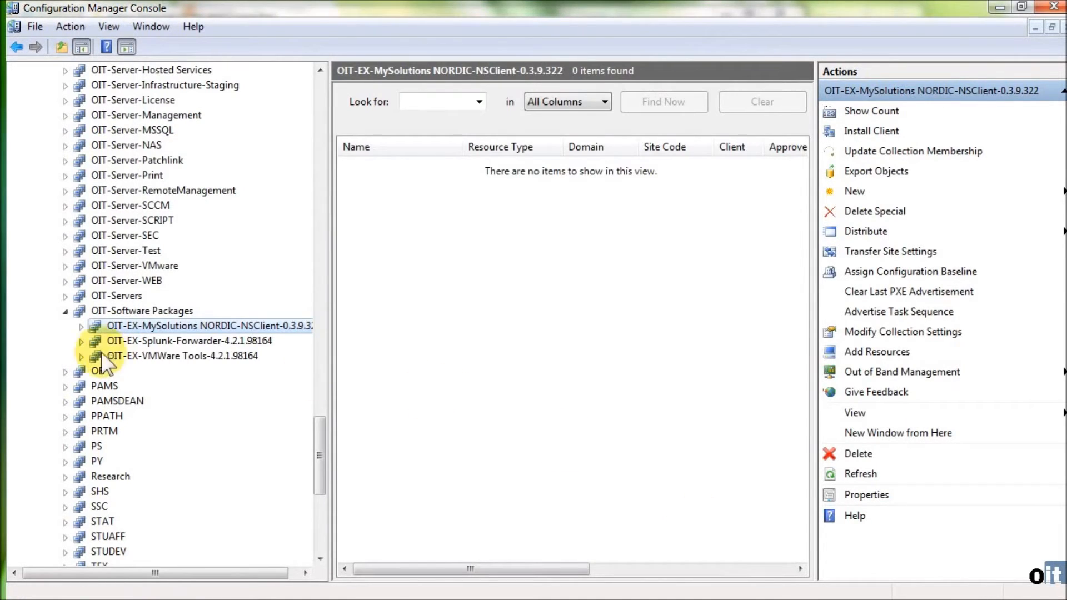
{"action": "left_click", "coordinate": [82, 325]}
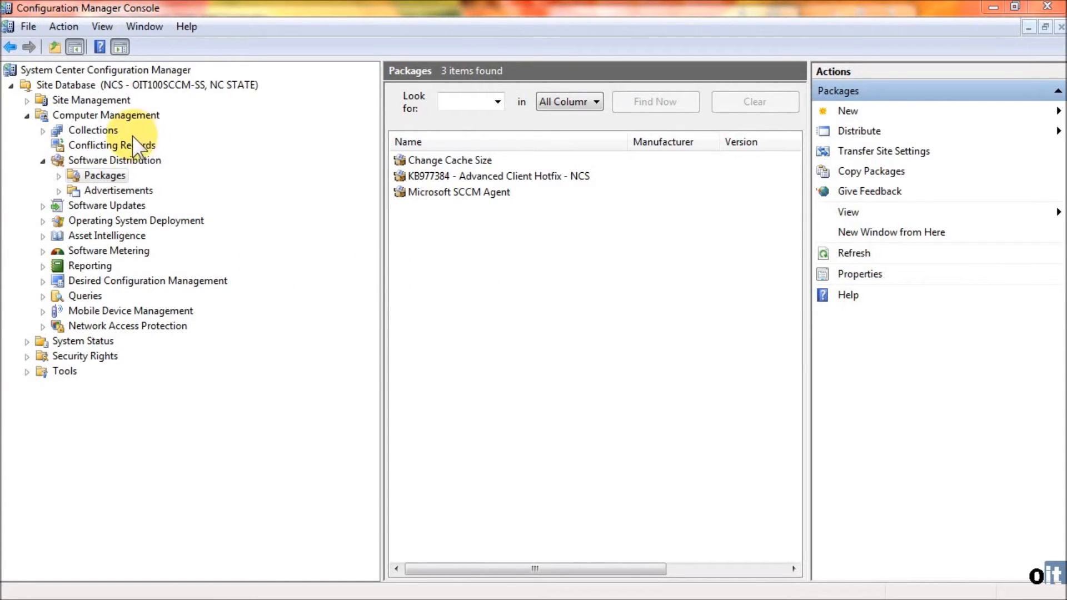
Expand Advertisements, select the OIT folder, and right-click it.
{"action": "left_click", "coordinate": [59, 190]}
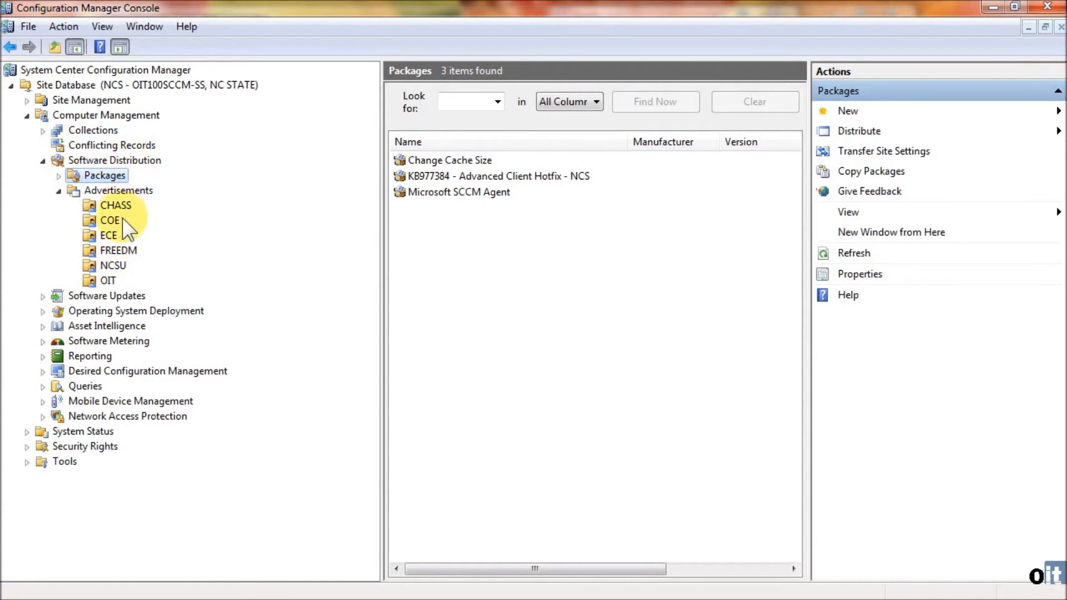
{"action": "left_click", "coordinate": [92, 281]}
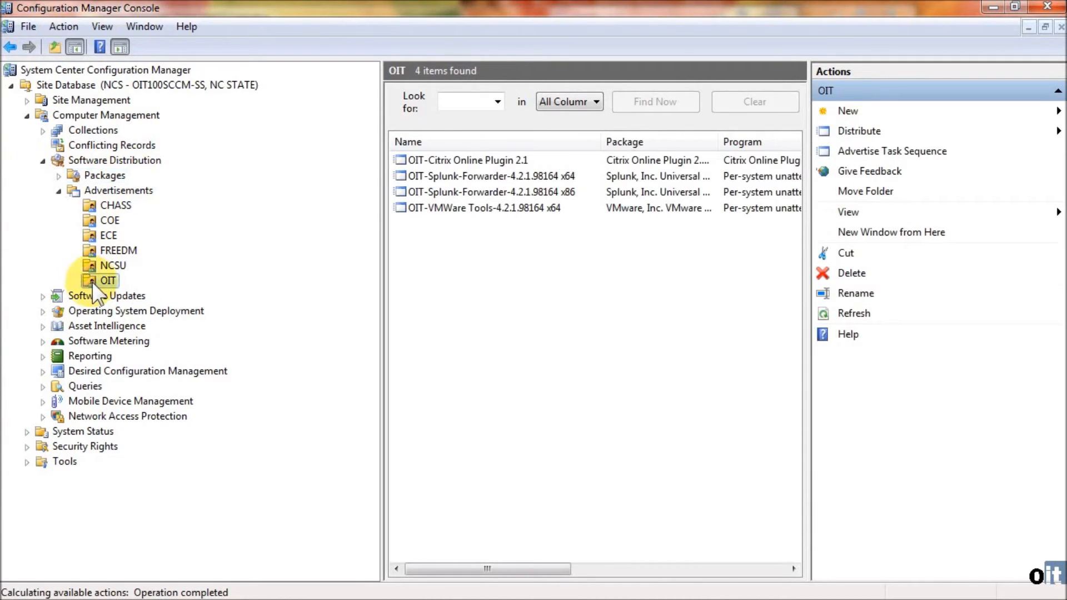
{"action": "right_click", "coordinate": [94, 280]}
Create a new OIT advertisement named OIT-EX-OIT-EX-MySolutions NORDIC-NSClient-0.3.9.322.
{"action": "mouse_move", "coordinate": [142, 290]}
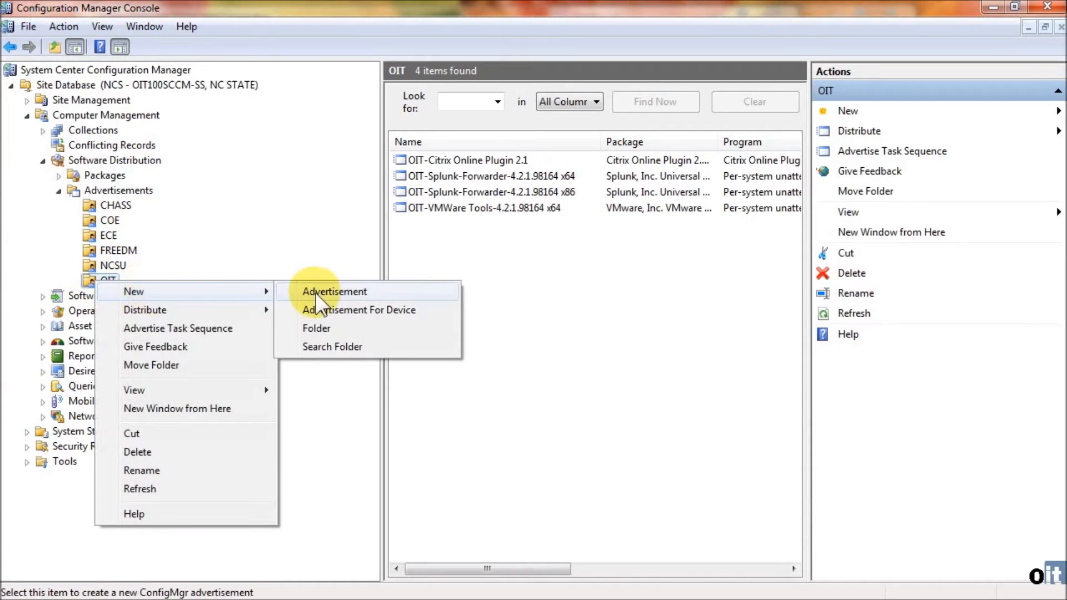
{"action": "left_click", "coordinate": [315, 292]}
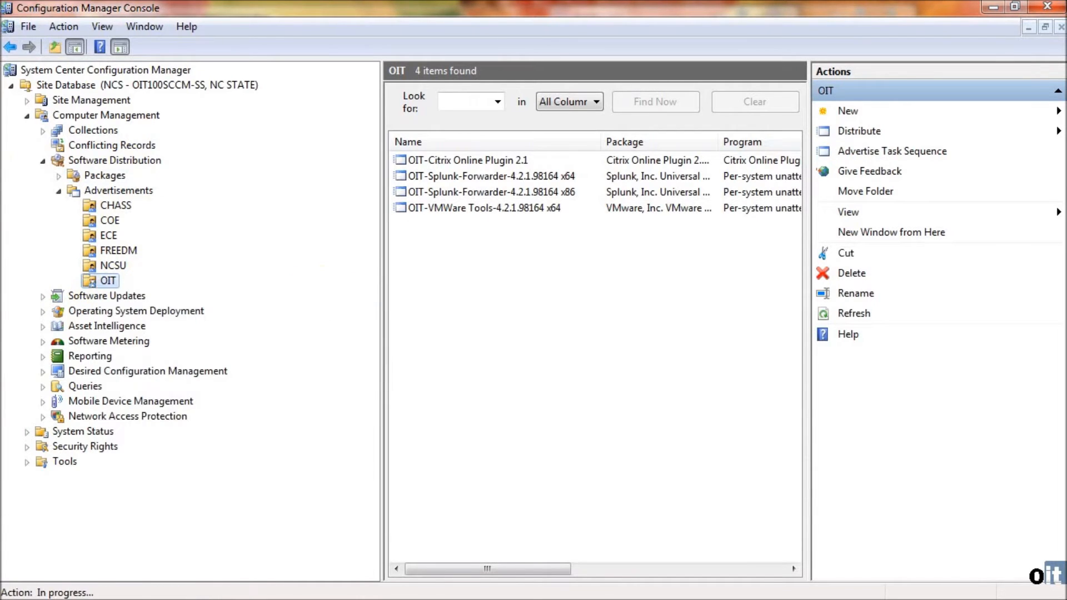
{"action": "left_click_drag", "start_coordinate": [0, 234], "coordinate": [409, 127]}
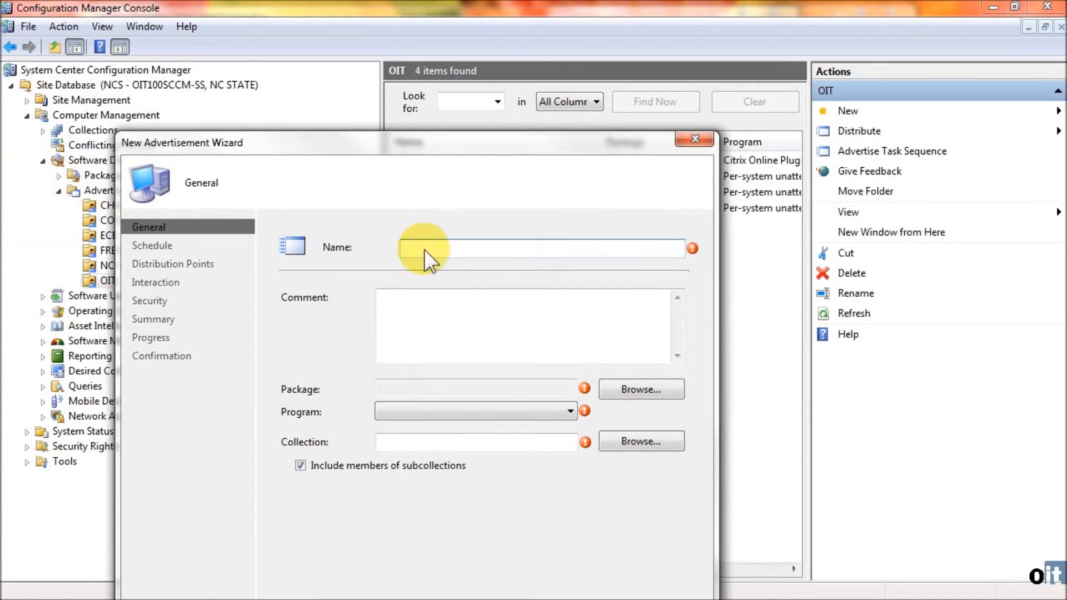
{"action": "type", "text": "OIT-EX-"}
{"action": "type", "text": "OIT-EX-MySolutions NORDIC-NSClient-0.3.9.322"}
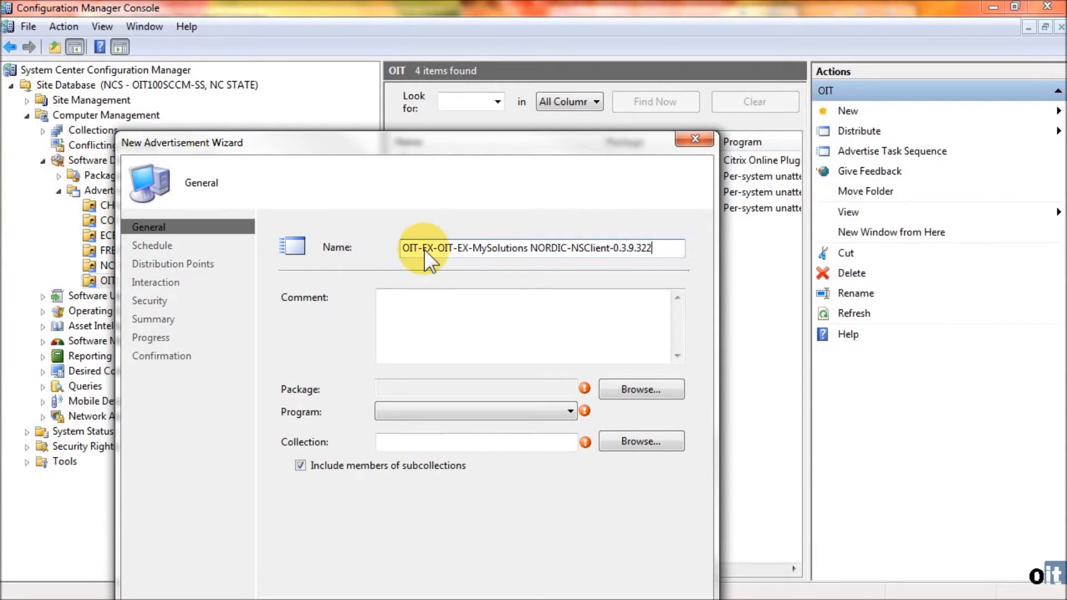
{"action": "left_click", "coordinate": [386, 316]}
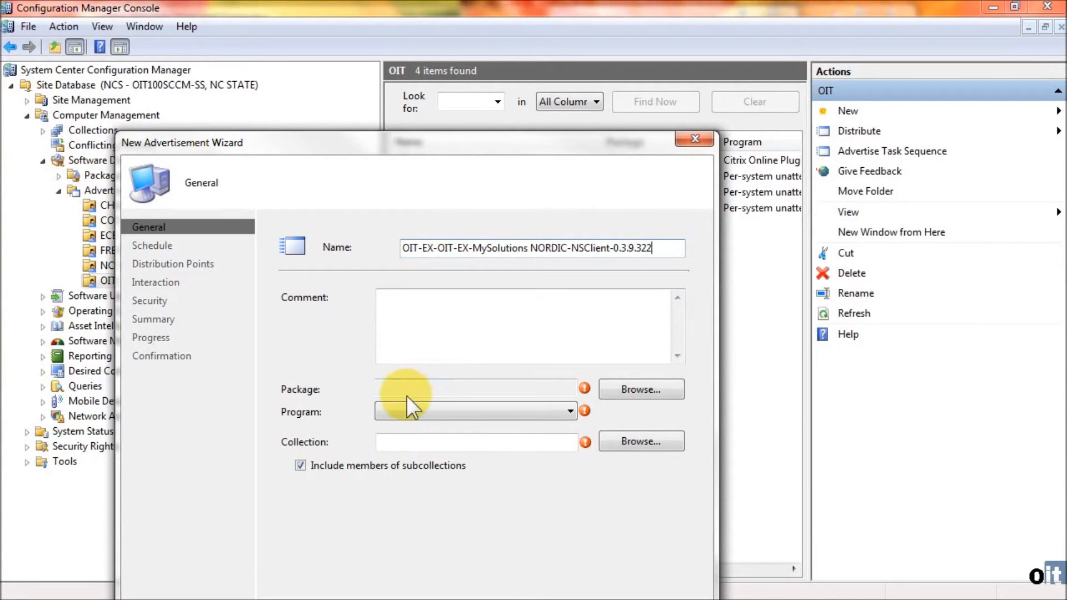
{"action": "left_click_drag", "start_coordinate": [391, 138], "coordinate": [389, 44]}
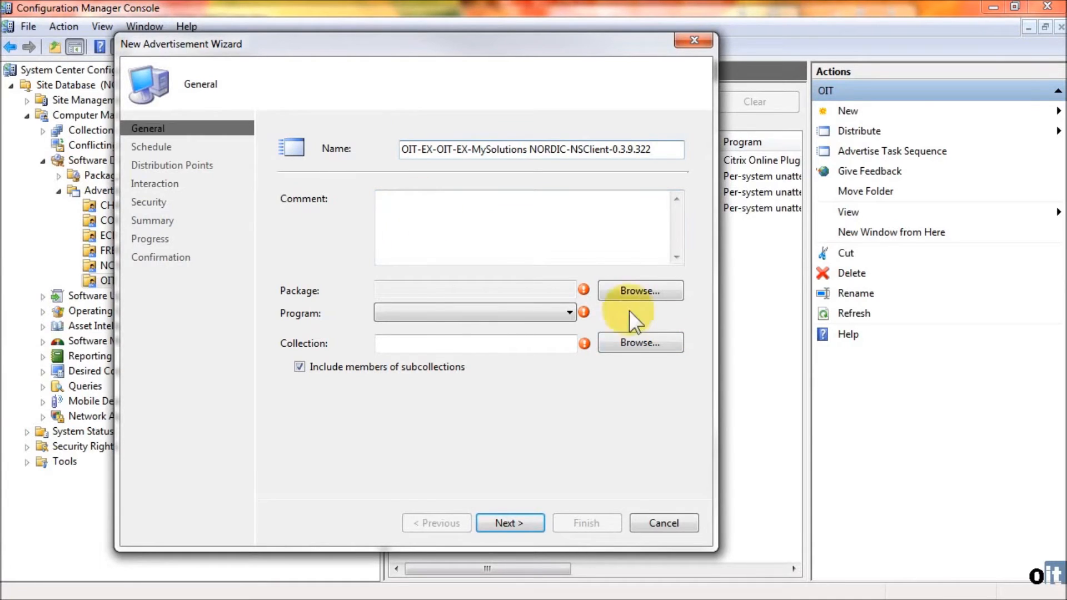
Use the OIT-EX- MySolutions NORDIC-NSClient++ (x64) 0.3.9.322 package with the Per-system unattended program.
{"action": "left_click", "coordinate": [615, 285]}
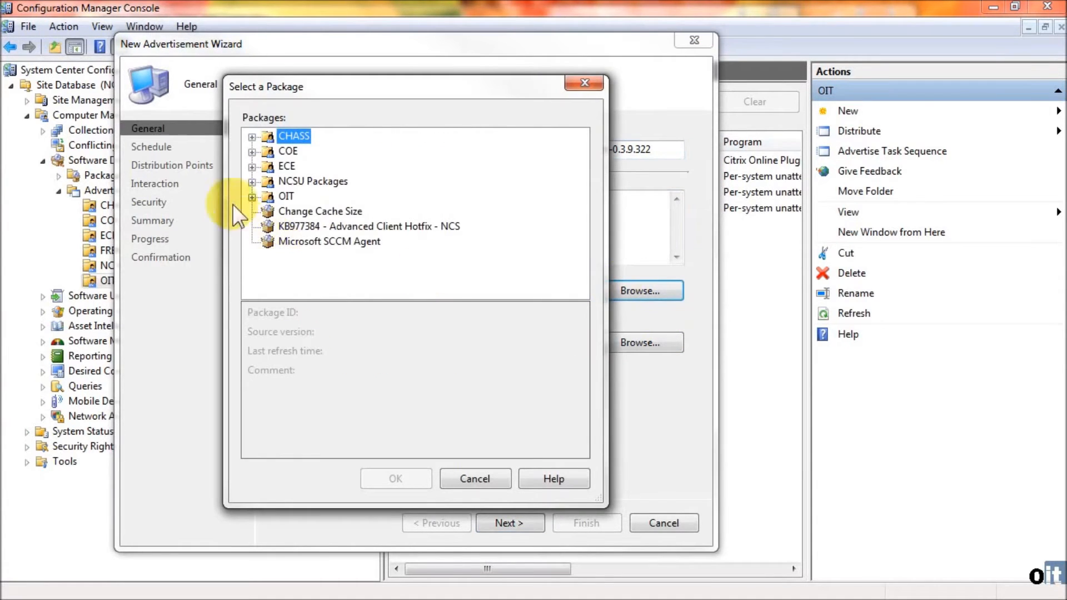
{"action": "scroll", "coordinate": [305, 225], "scroll_direction": "down", "scroll_amount": 2}
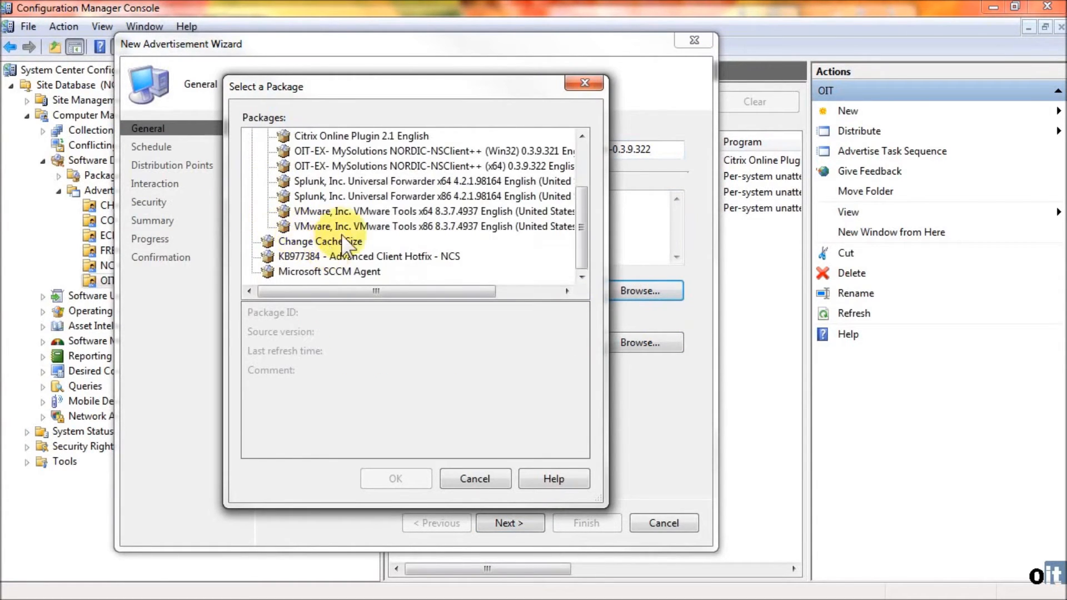
{"action": "left_click", "coordinate": [396, 211]}
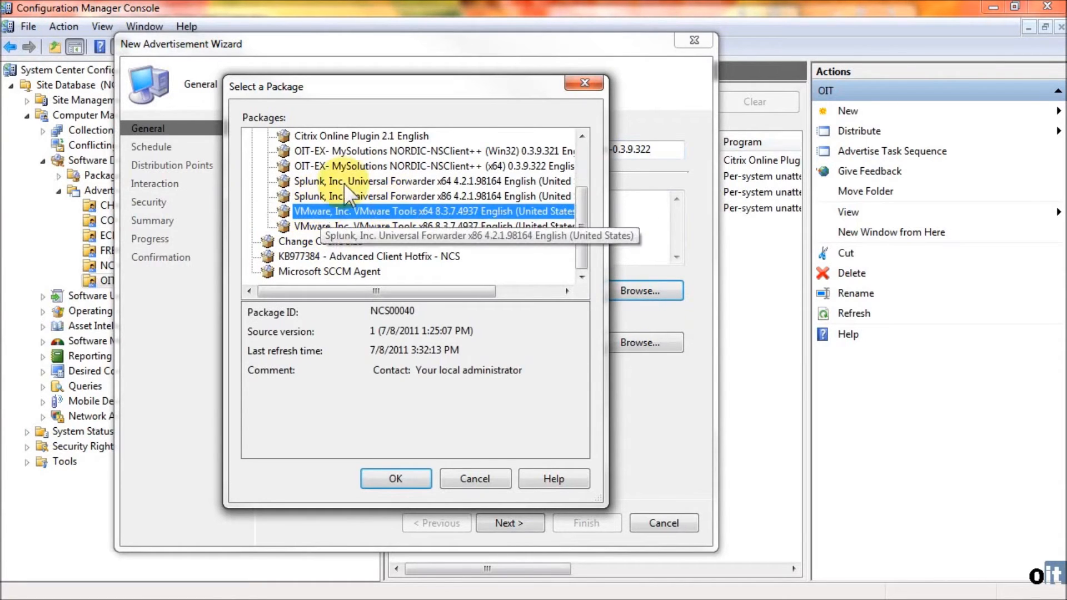
{"action": "left_click", "coordinate": [375, 149]}
{"action": "left_click", "coordinate": [375, 165]}
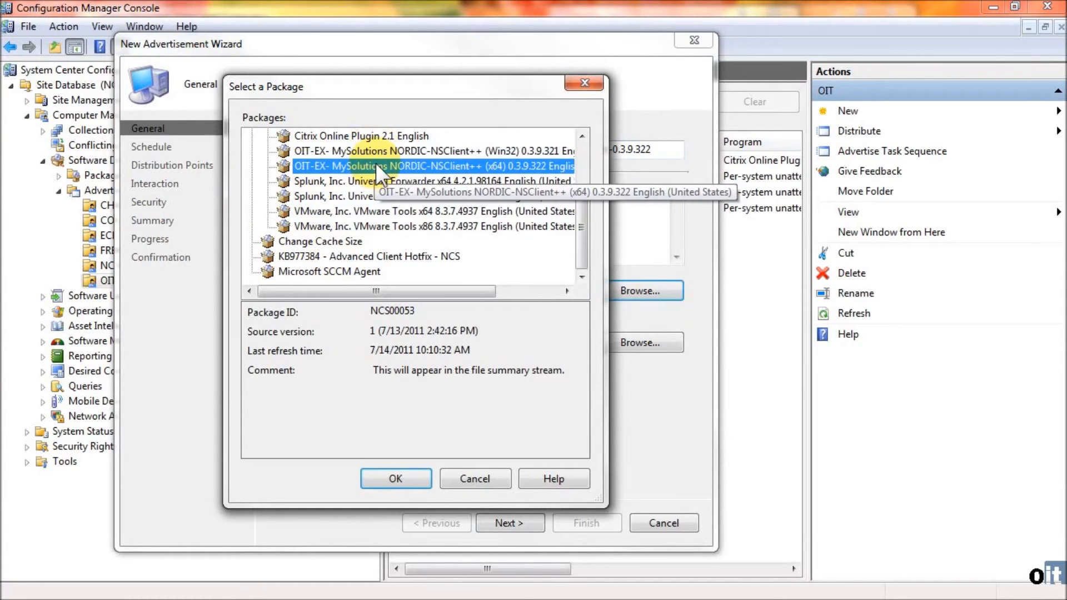
{"action": "left_click", "coordinate": [395, 479]}
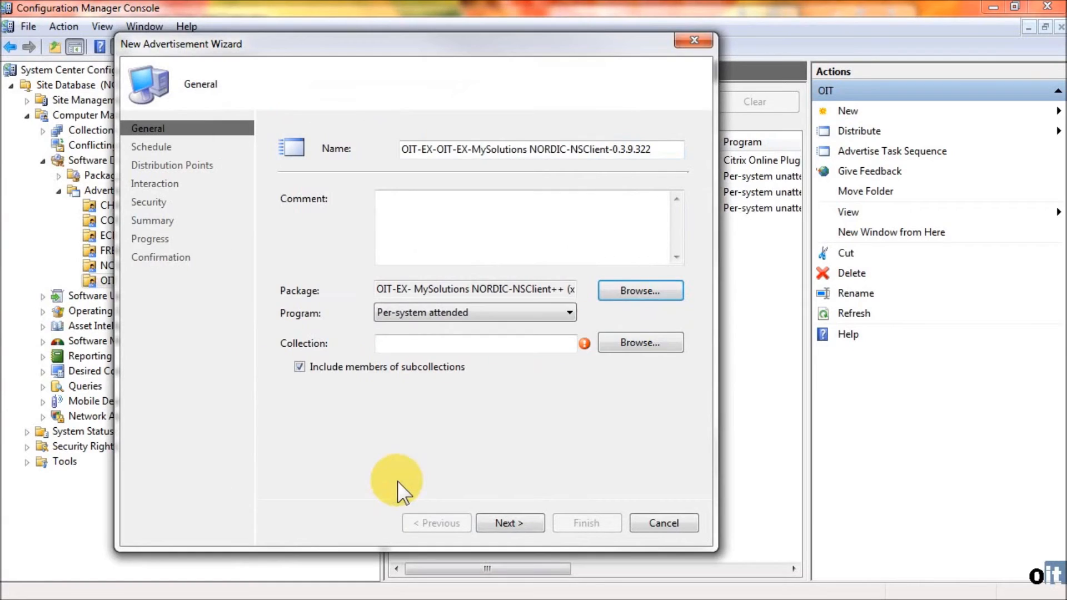
{"action": "left_click", "coordinate": [464, 314]}
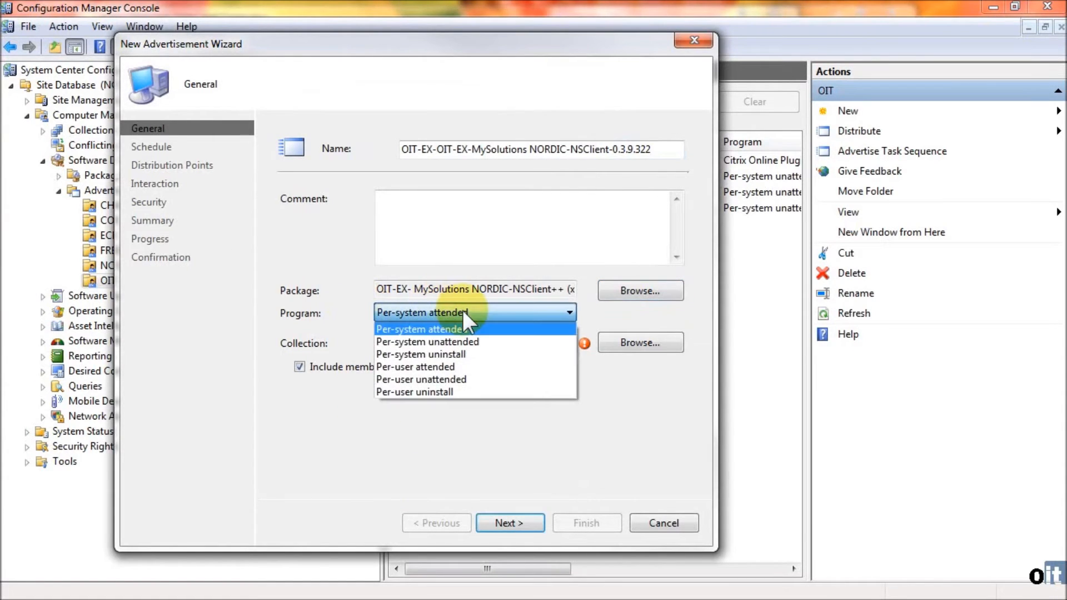
{"action": "left_click", "coordinate": [494, 342]}
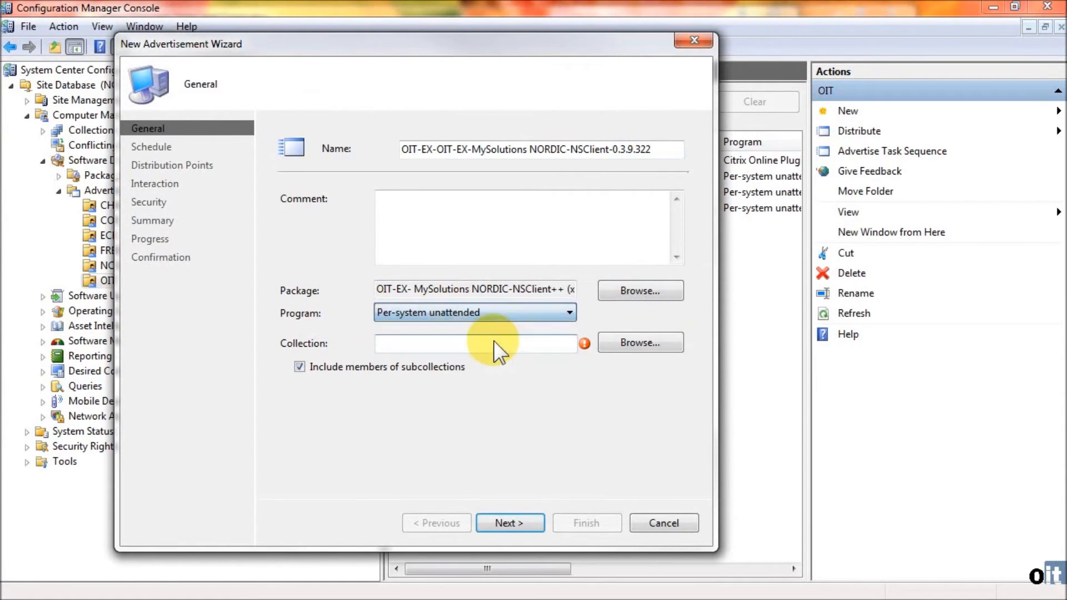
Target the OIT-EX-MySolutions NORDIC-NSClient-0.3.9.322 x64 collection under OIT-Software Packages and proceed to Schedule.
{"action": "left_click", "coordinate": [632, 343]}
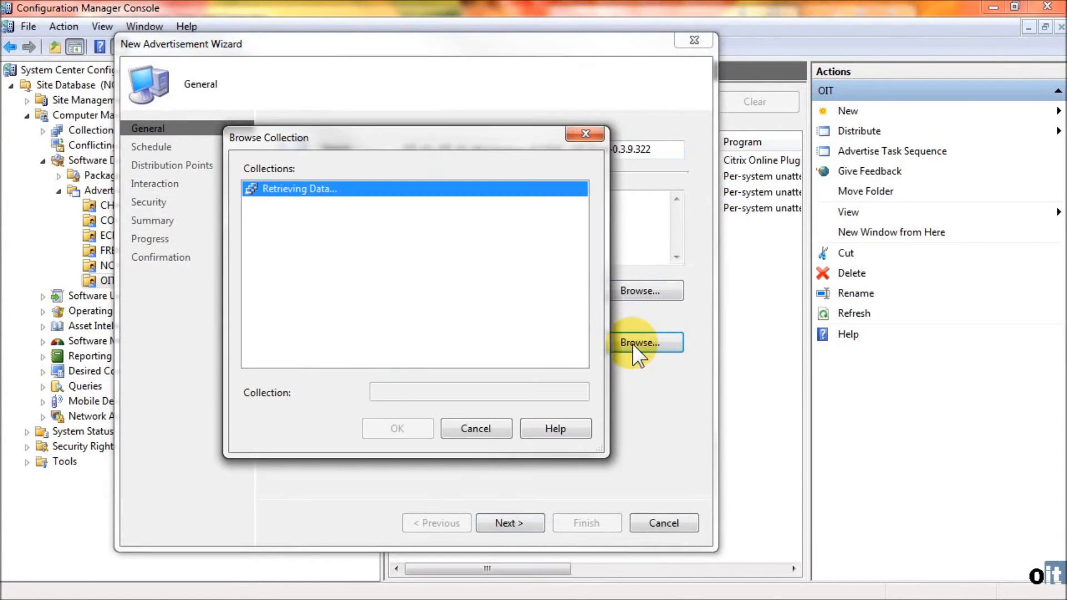
{"action": "scroll", "coordinate": [296, 258], "scroll_direction": "down", "scroll_amount": 15}
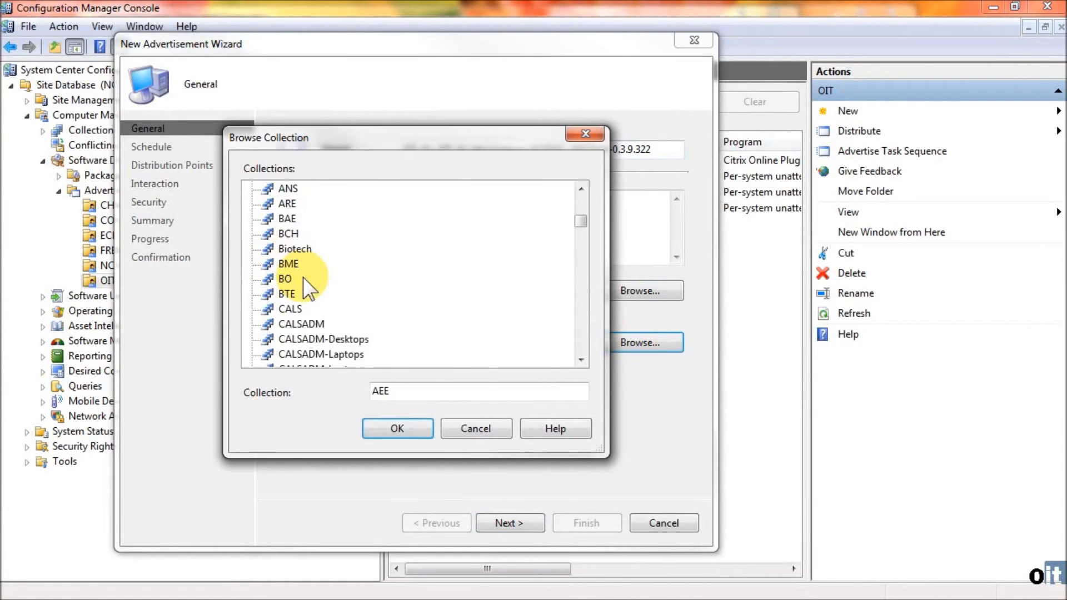
{"action": "scroll", "coordinate": [306, 280], "scroll_direction": "down", "scroll_amount": 12}
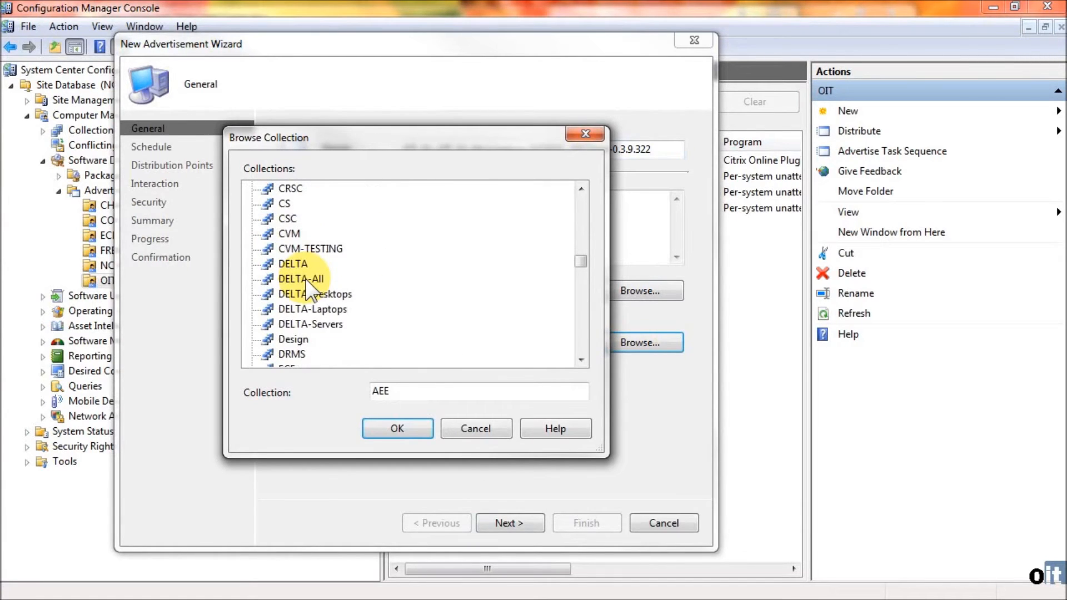
{"action": "scroll", "coordinate": [305, 279], "scroll_direction": "down", "scroll_amount": 15}
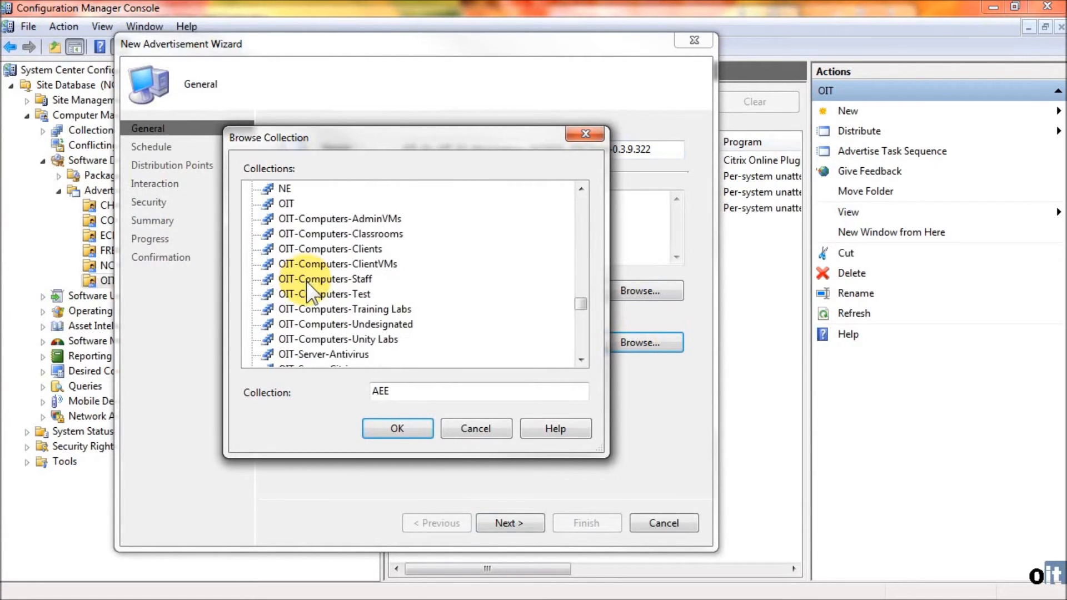
{"action": "scroll", "coordinate": [297, 296], "scroll_direction": "down", "scroll_amount": 5}
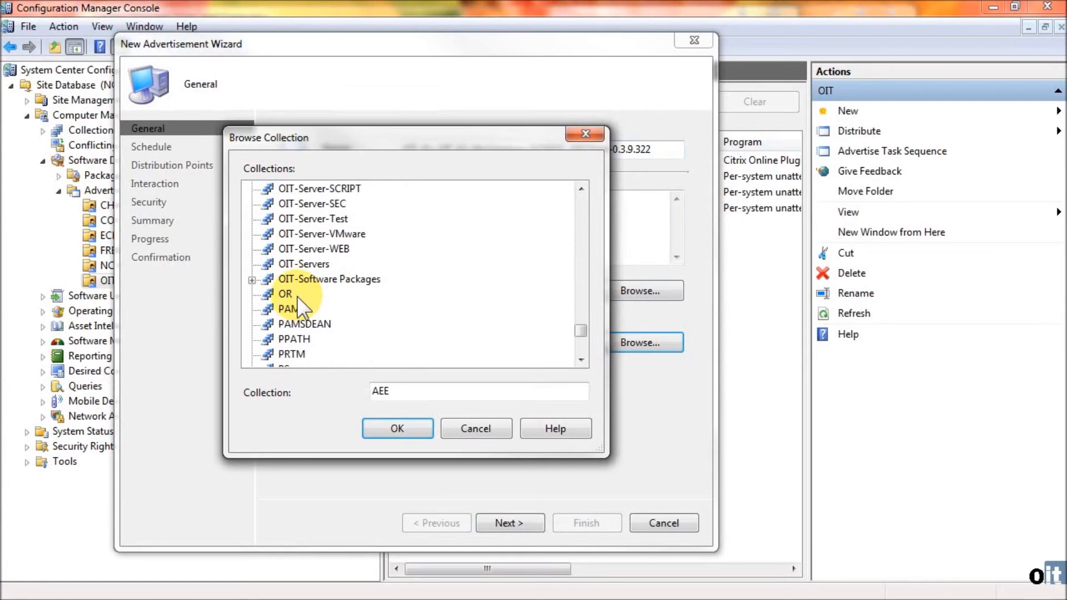
{"action": "left_click", "coordinate": [253, 279]}
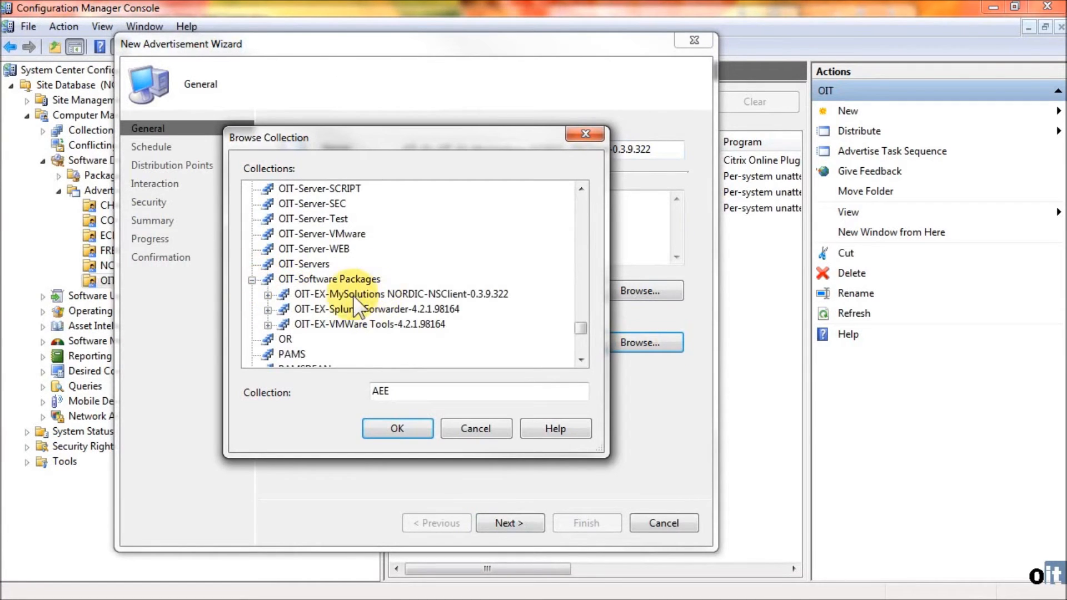
{"action": "left_click", "coordinate": [268, 295]}
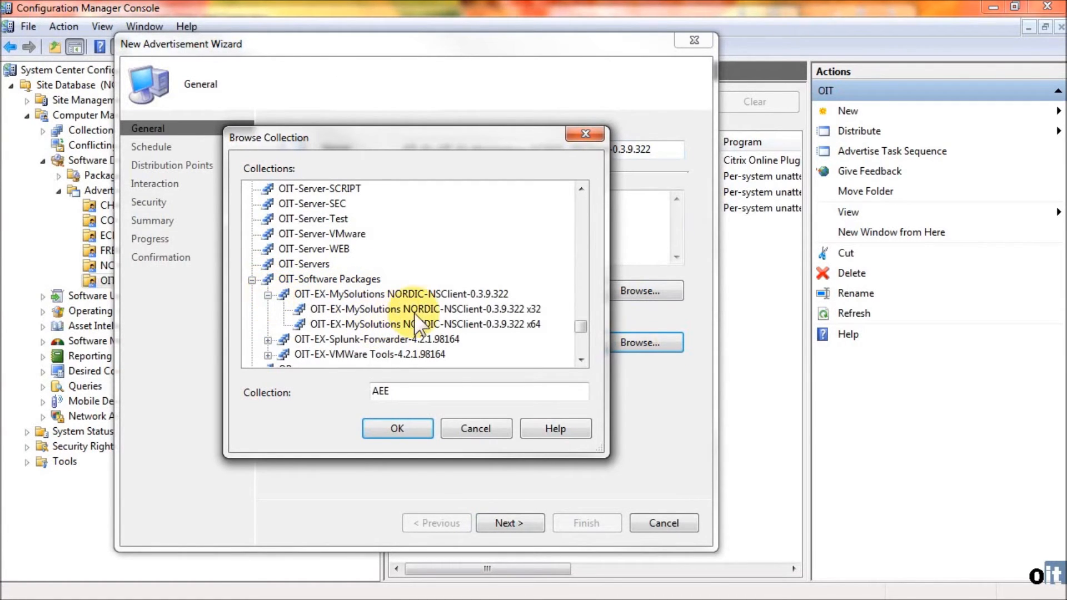
{"action": "left_click", "coordinate": [439, 324]}
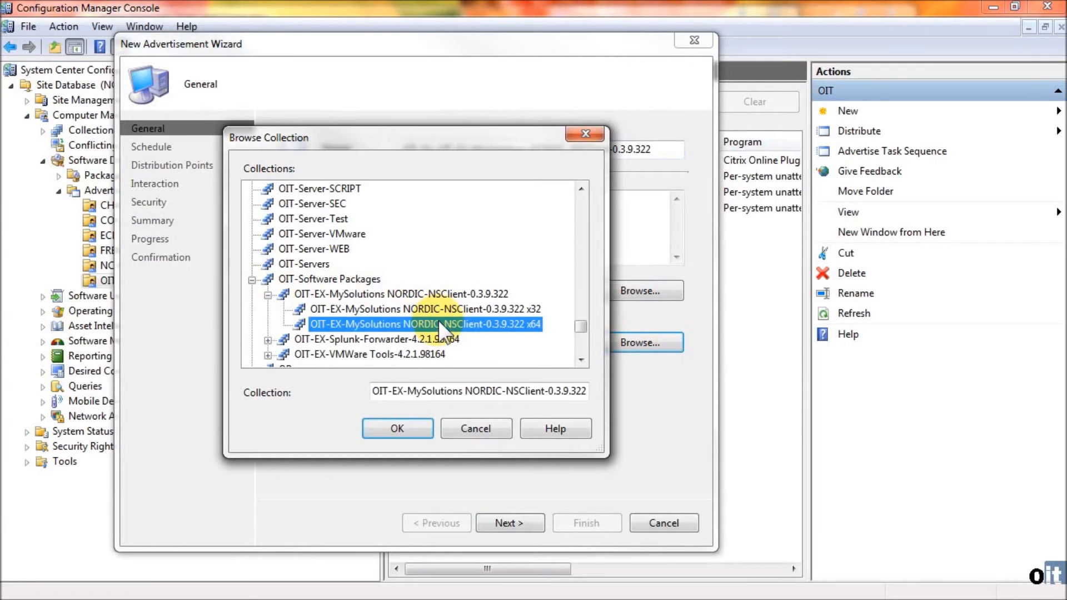
{"action": "left_click", "coordinate": [413, 428]}
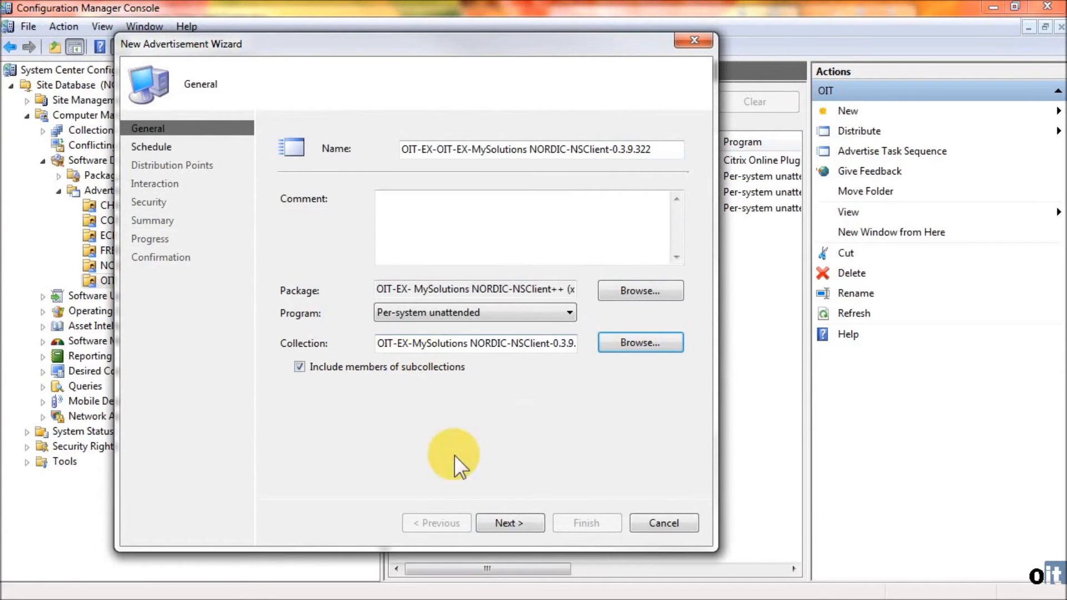
{"action": "left_click", "coordinate": [517, 516]}
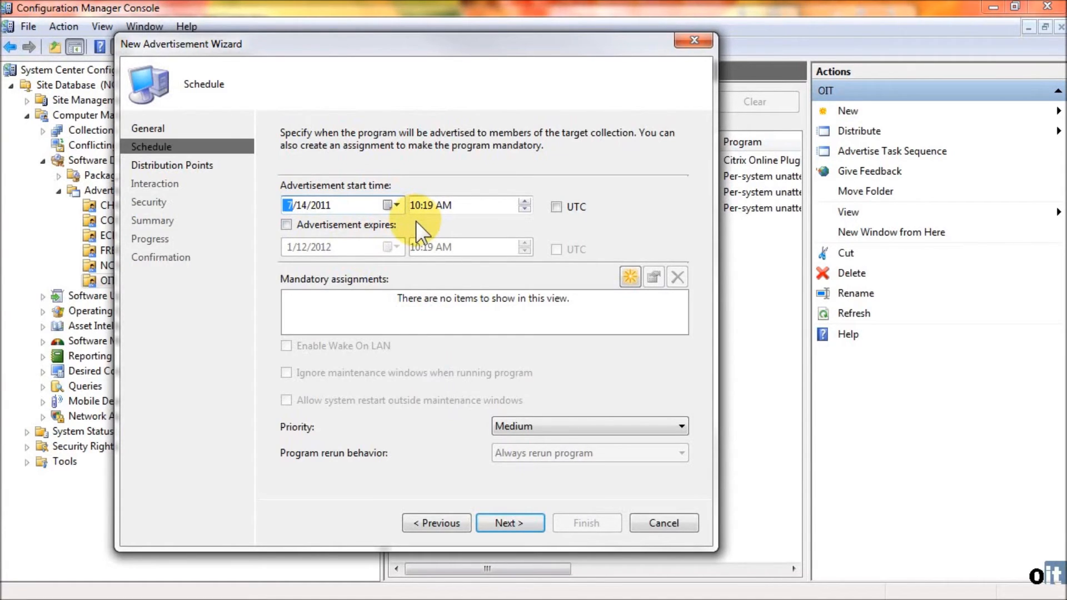
Add a mandatory assignment triggered as soon as possible.
{"action": "left_click", "coordinate": [631, 271]}
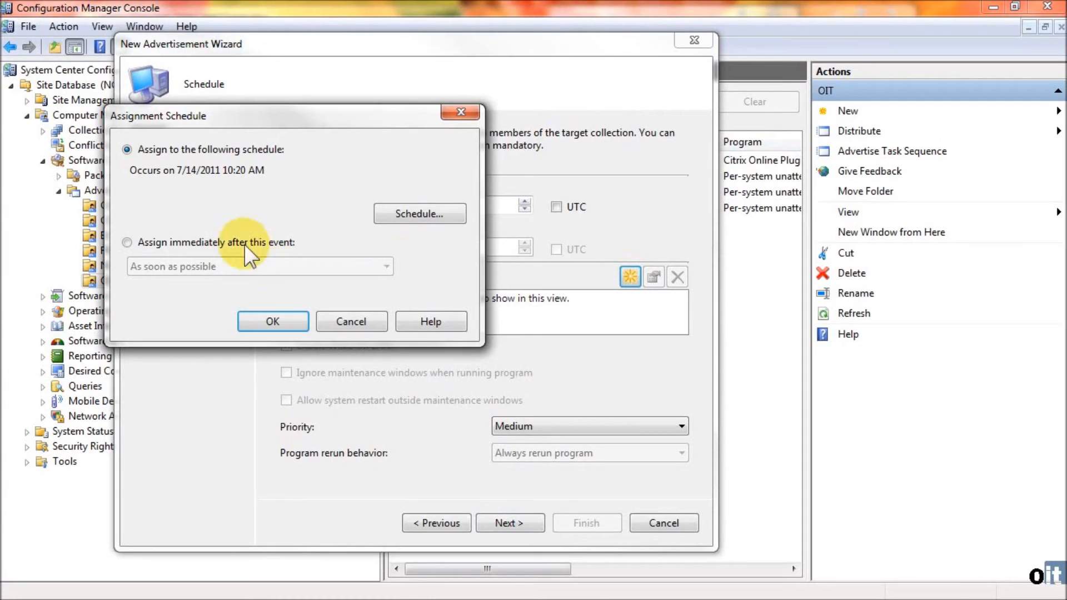
{"action": "left_click", "coordinate": [224, 240]}
{"action": "left_click", "coordinate": [386, 266]}
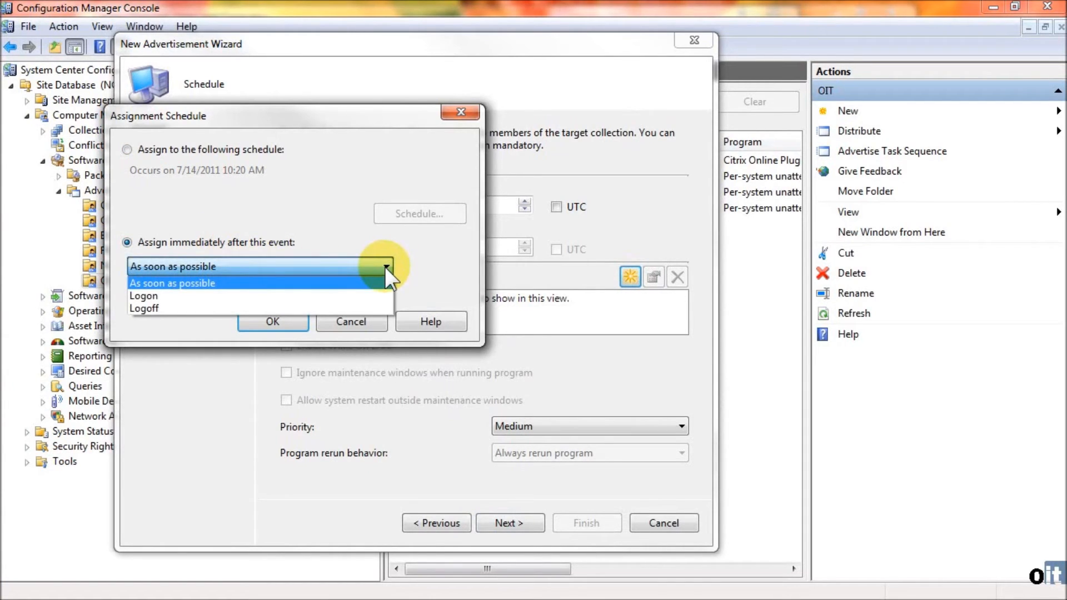
{"action": "left_click", "coordinate": [384, 267]}
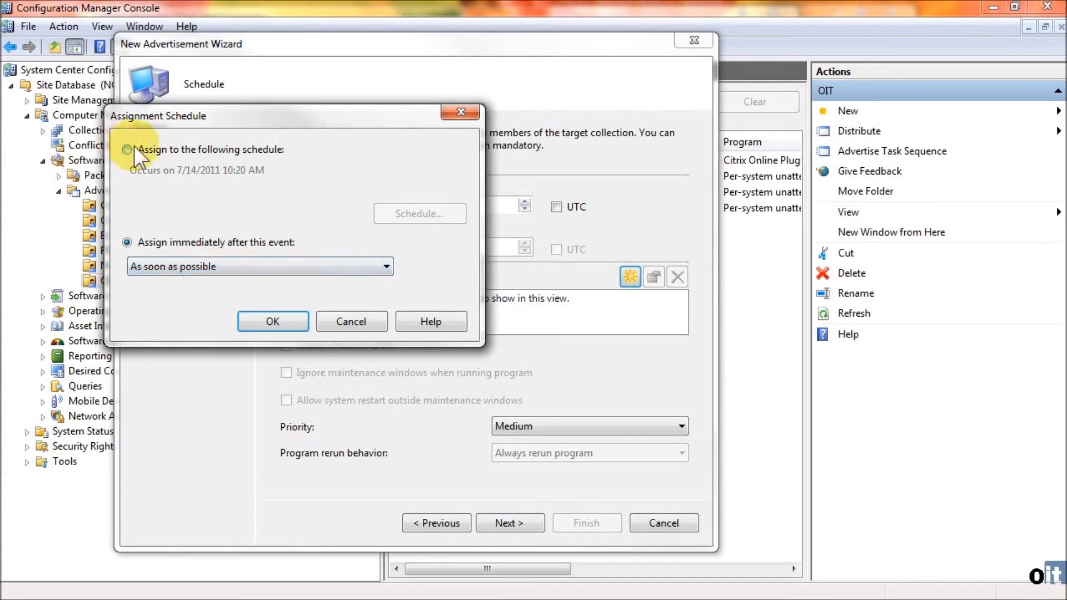
{"action": "left_click", "coordinate": [270, 322]}
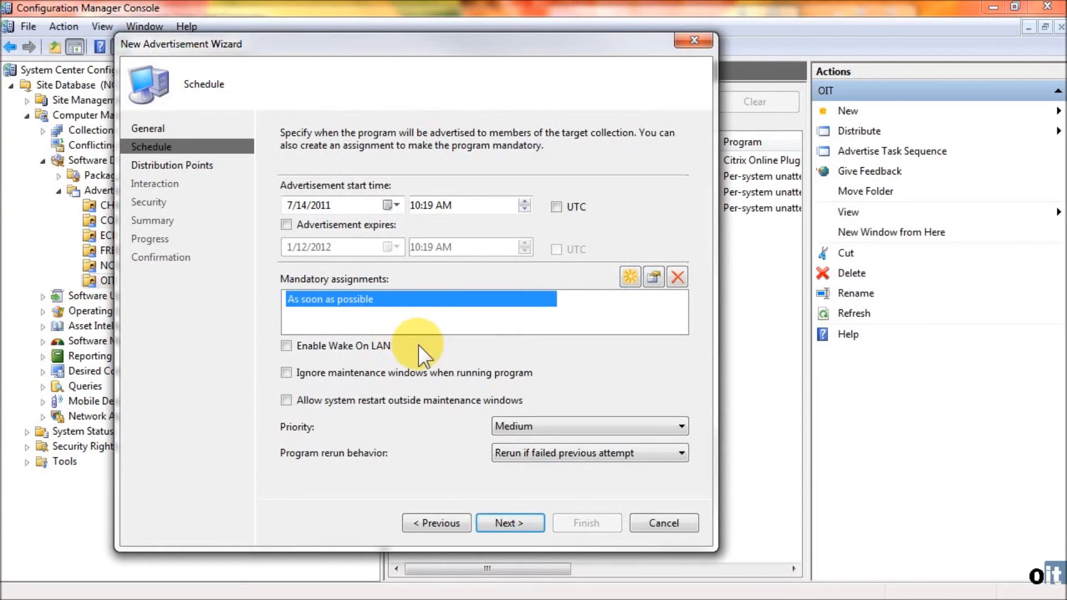
Keep Medium priority and rerun only if the previous attempt failed.
{"action": "left_click", "coordinate": [631, 425]}
{"action": "left_click", "coordinate": [632, 425]}
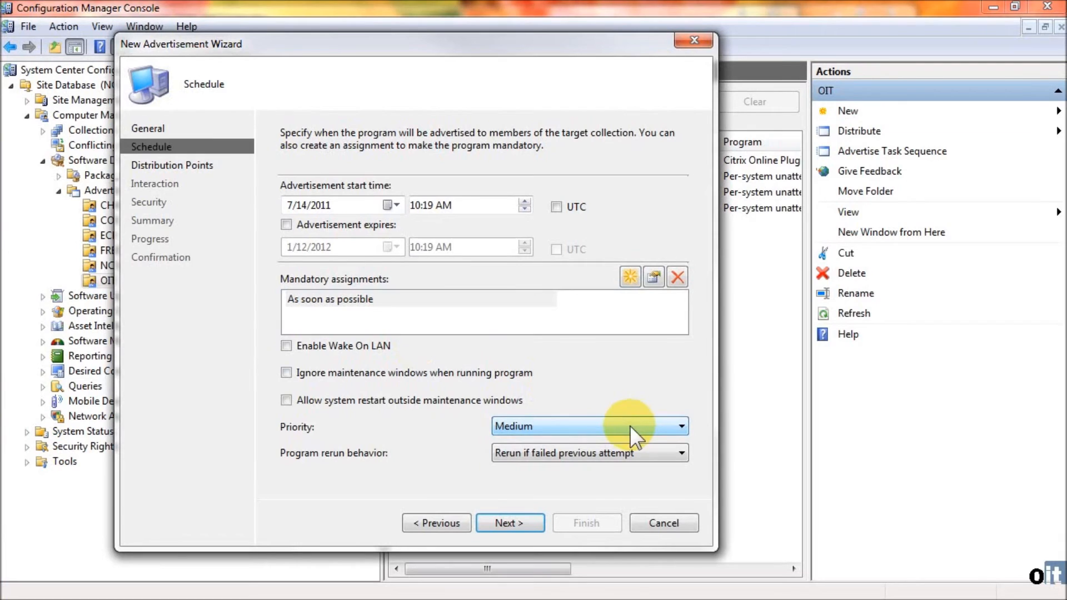
{"action": "left_click", "coordinate": [592, 452]}
{"action": "left_click", "coordinate": [593, 451]}
Keep the default Distribution Points settings and advance the wizard to the Interaction page.
{"action": "left_click", "coordinate": [526, 519]}
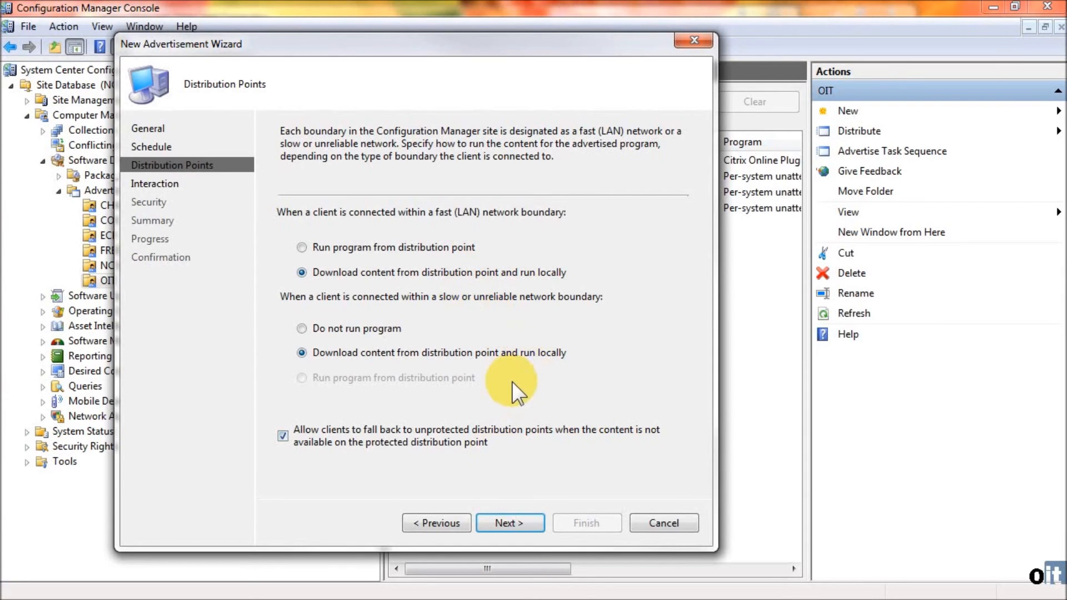
{"action": "left_click", "coordinate": [508, 523]}
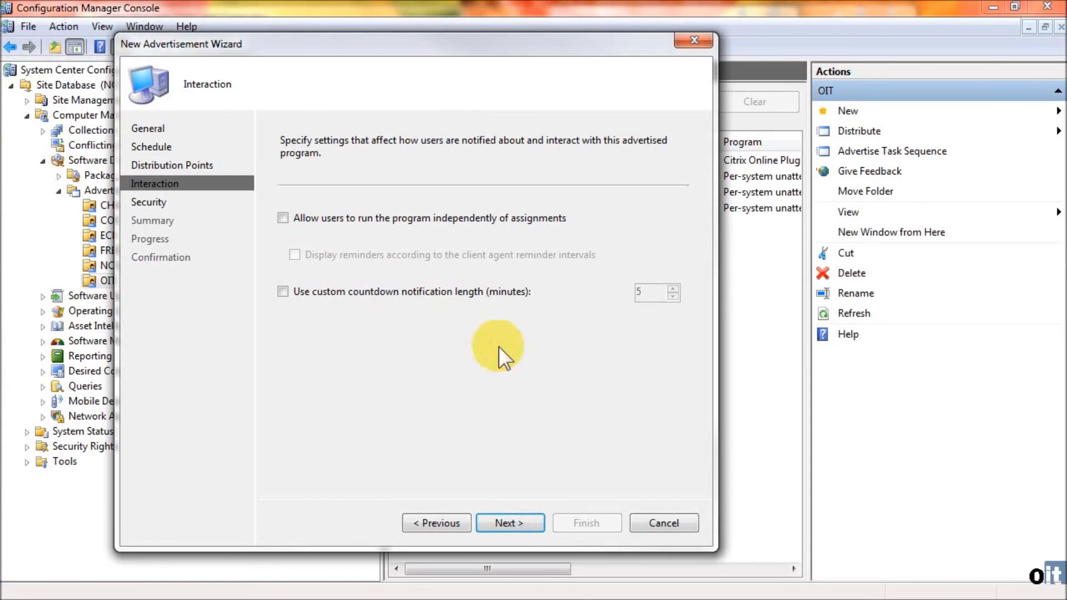
On the Security page, add an OIT-OU Admins instance right, adapted from the CCEE admins group, with Delete, Modify and Read.
{"action": "left_click", "coordinate": [527, 519]}
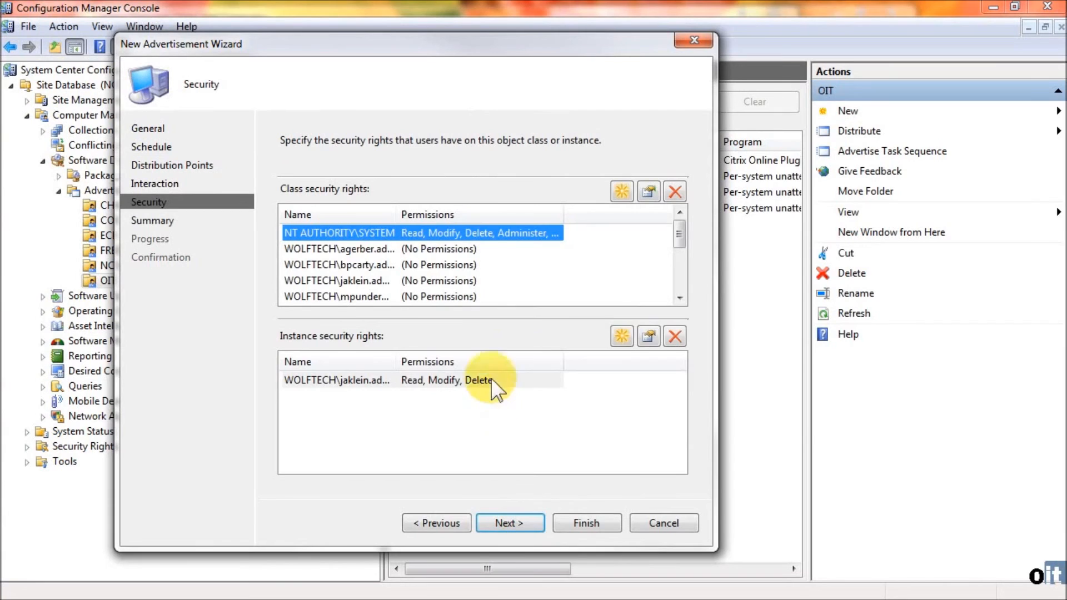
{"action": "left_click", "coordinate": [619, 337]}
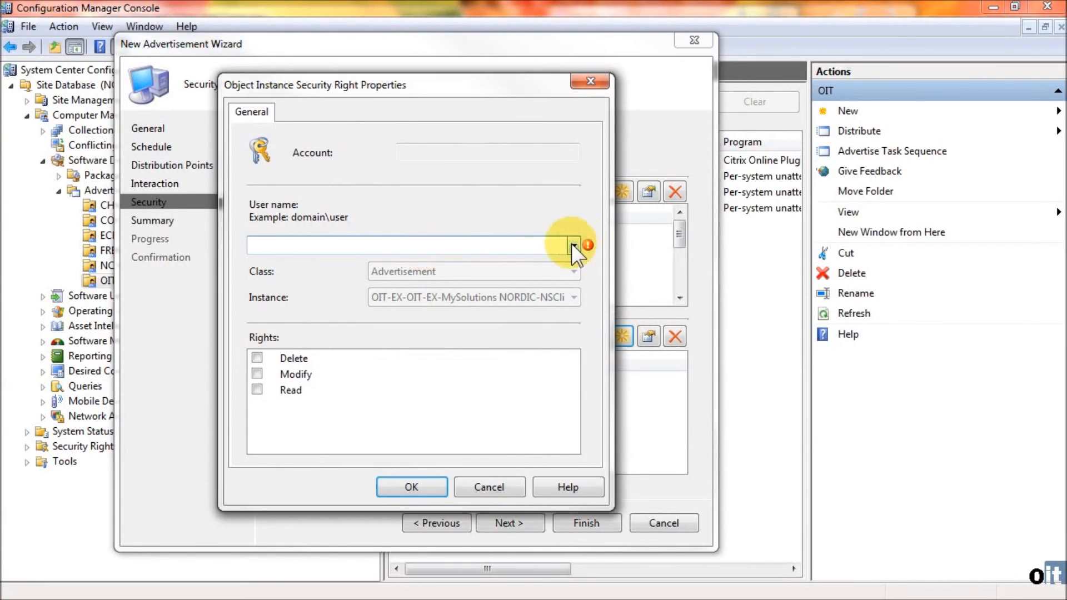
{"action": "left_click", "coordinate": [572, 244]}
{"action": "left_click", "coordinate": [428, 266]}
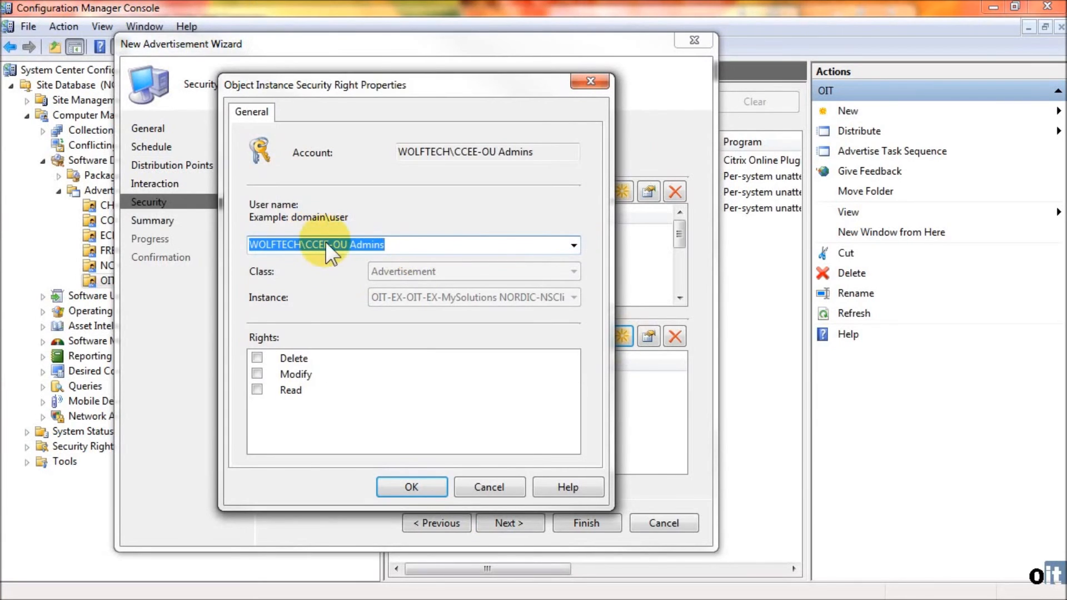
{"action": "left_click", "coordinate": [328, 244]}
{"action": "key", "text": "BackSpace"}
{"action": "key", "text": "BackSpace"}
{"action": "key", "text": "BackSpace"}
{"action": "key", "text": "BackSpace"}
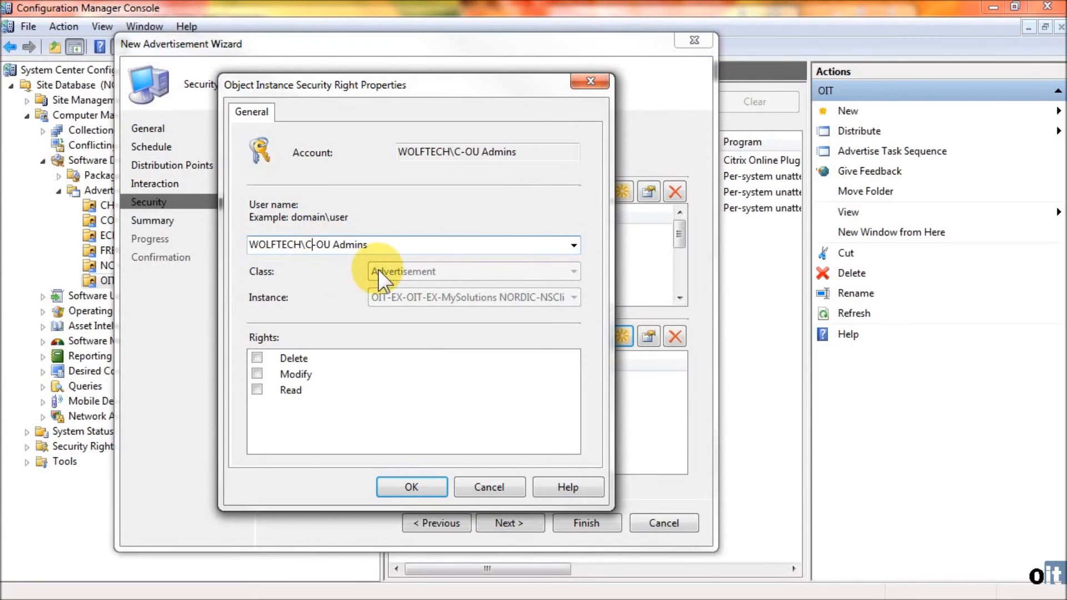
{"action": "type", "text": "OIT"}
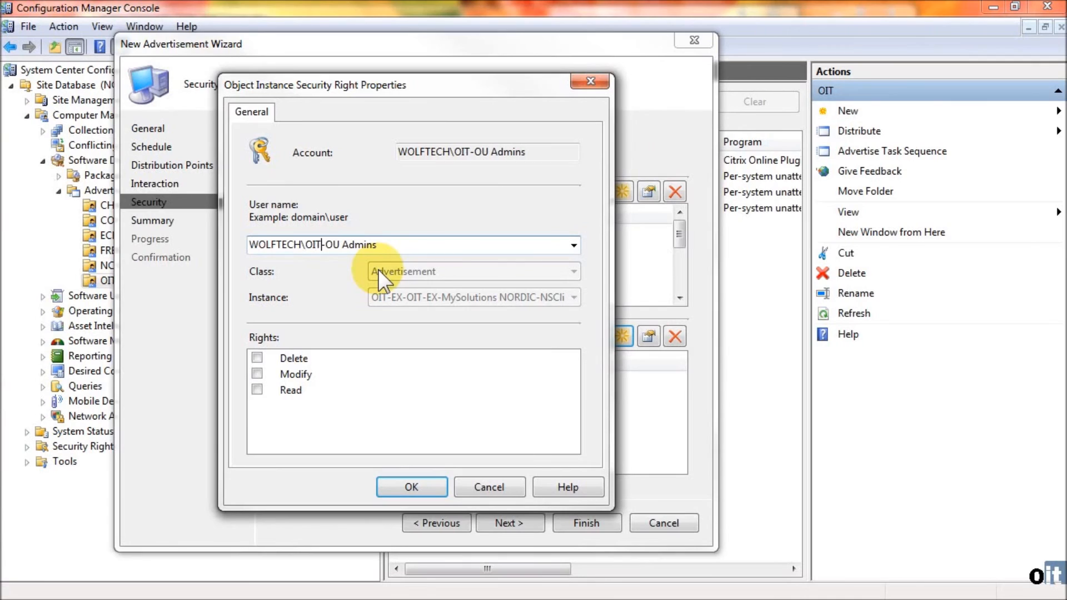
{"action": "left_click", "coordinate": [257, 357]}
{"action": "left_click", "coordinate": [257, 373]}
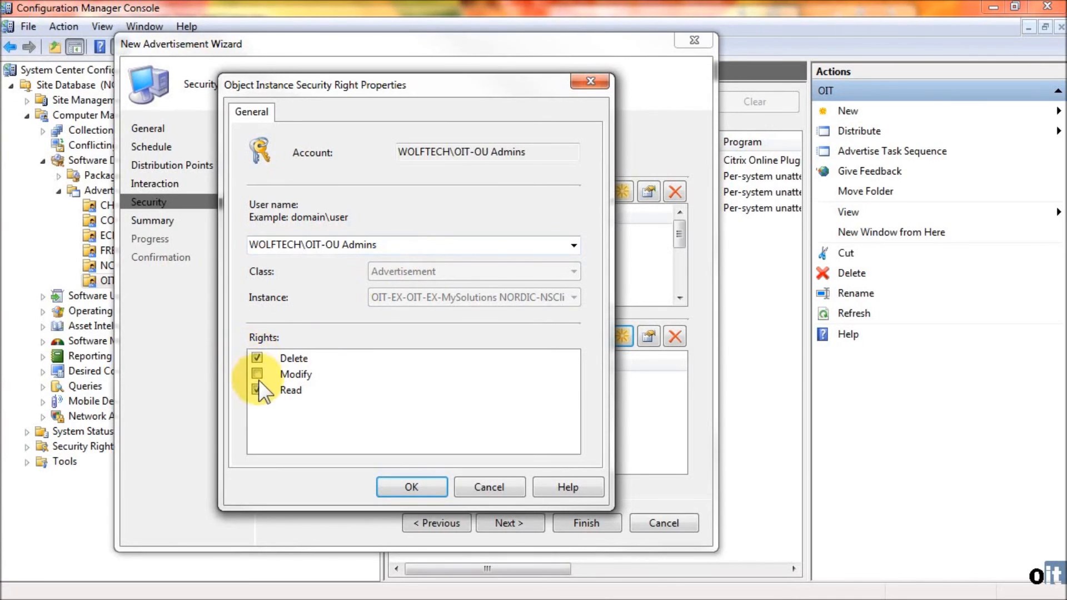
{"action": "left_click", "coordinate": [256, 390]}
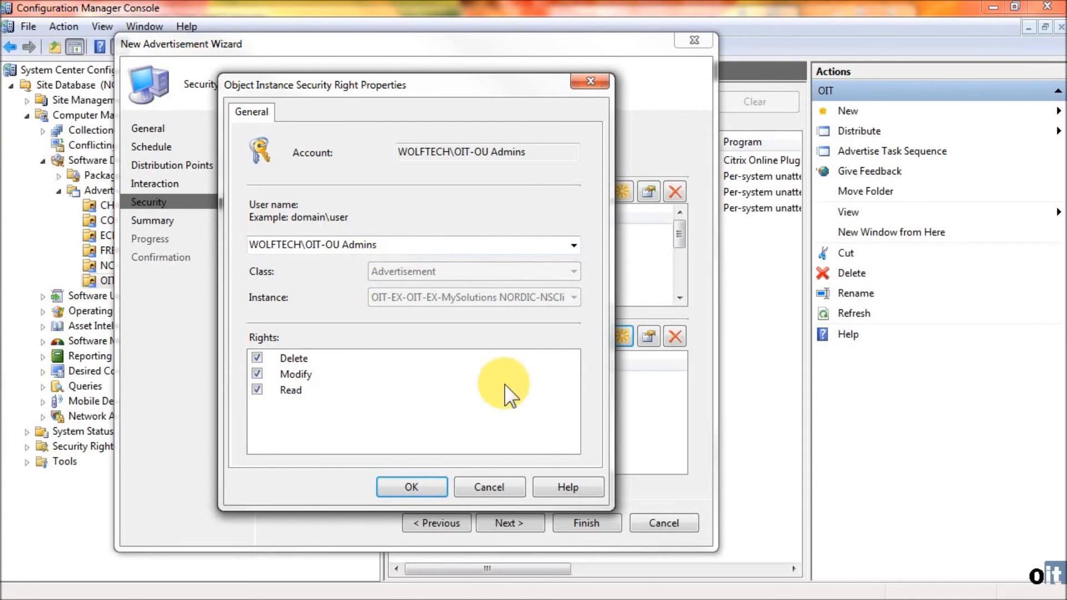
{"action": "left_click", "coordinate": [424, 485]}
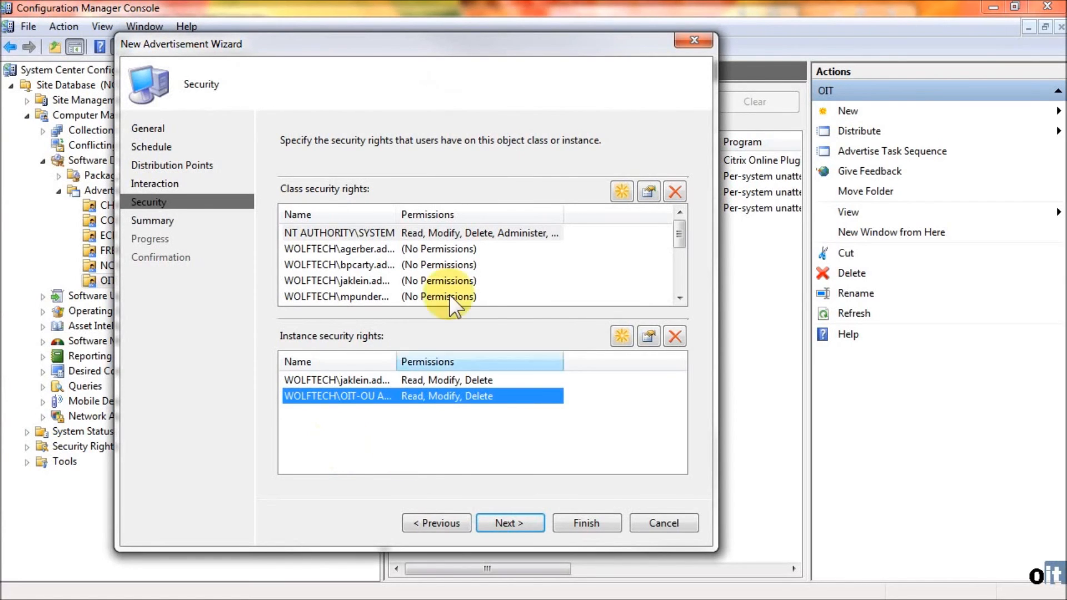
Review the Summary, create the NSClient x64 advertisement, and close the finished wizard.
{"action": "left_click", "coordinate": [523, 522]}
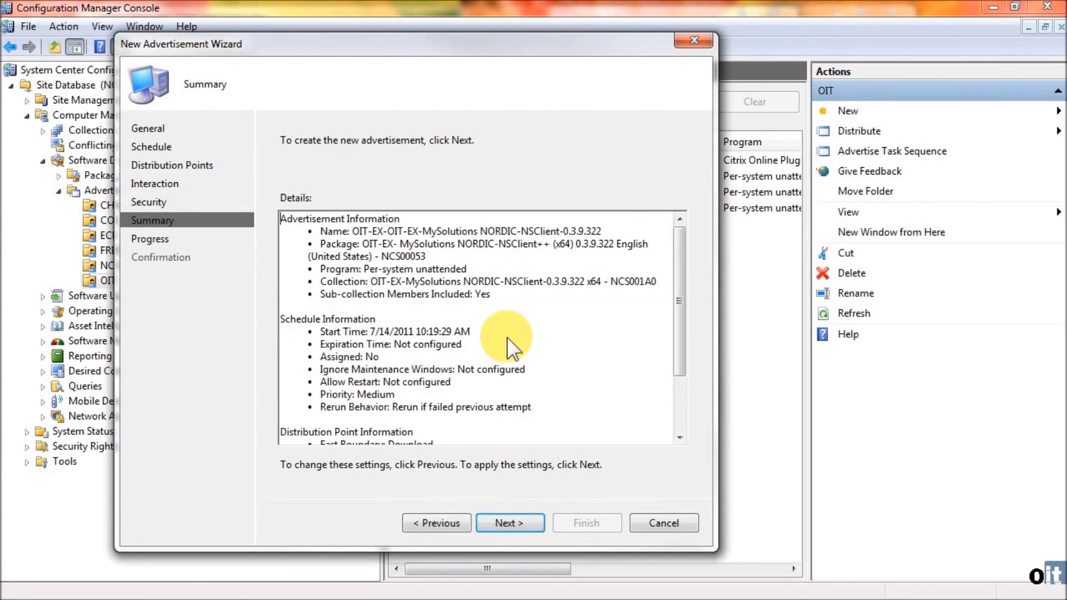
{"action": "scroll", "coordinate": [509, 347], "scroll_direction": "down", "scroll_amount": 2}
{"action": "scroll", "coordinate": [507, 339], "scroll_direction": "up", "scroll_amount": 2}
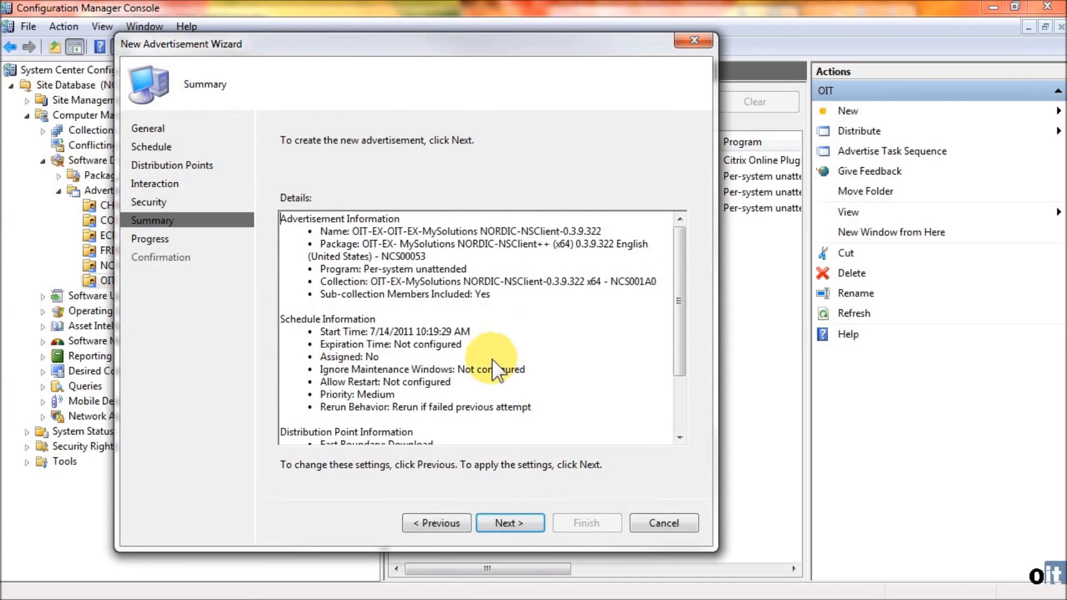
{"action": "left_click", "coordinate": [525, 521]}
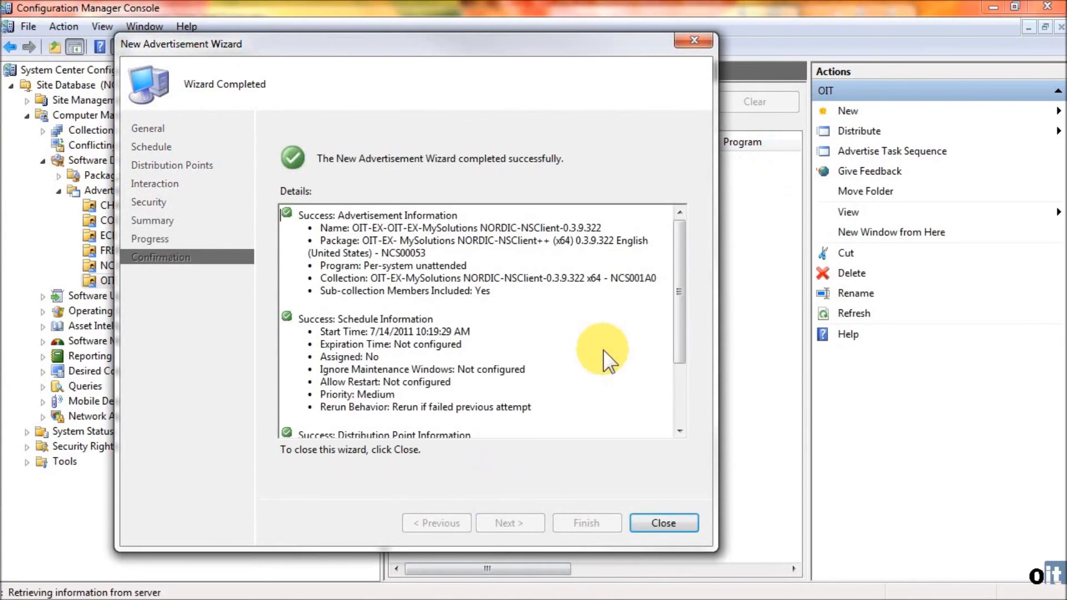
{"action": "left_click_drag", "start_coordinate": [680, 273], "coordinate": [672, 217]}
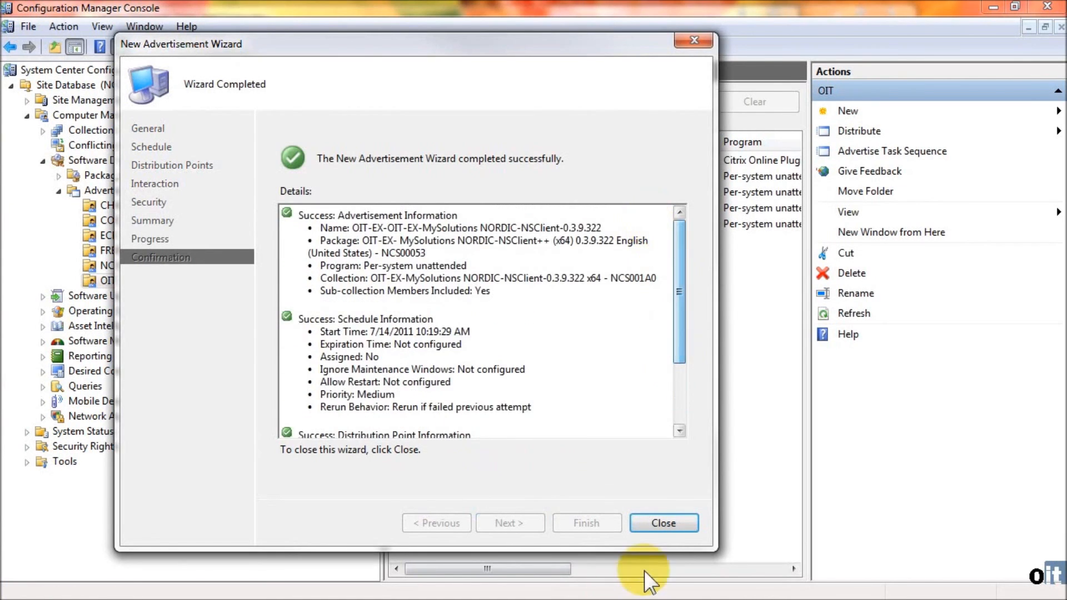
{"action": "left_click", "coordinate": [661, 525]}
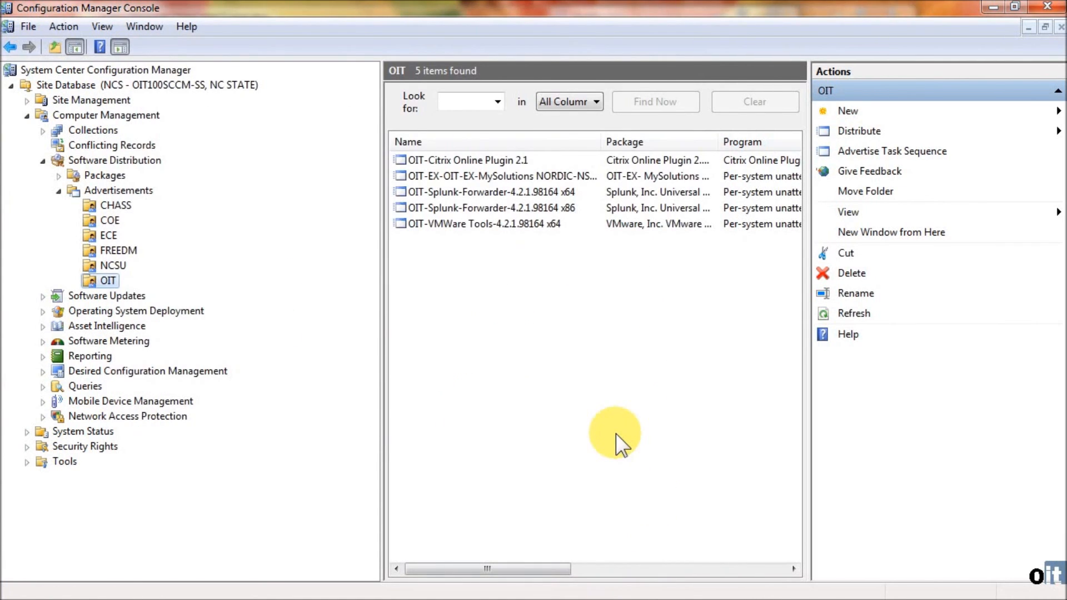